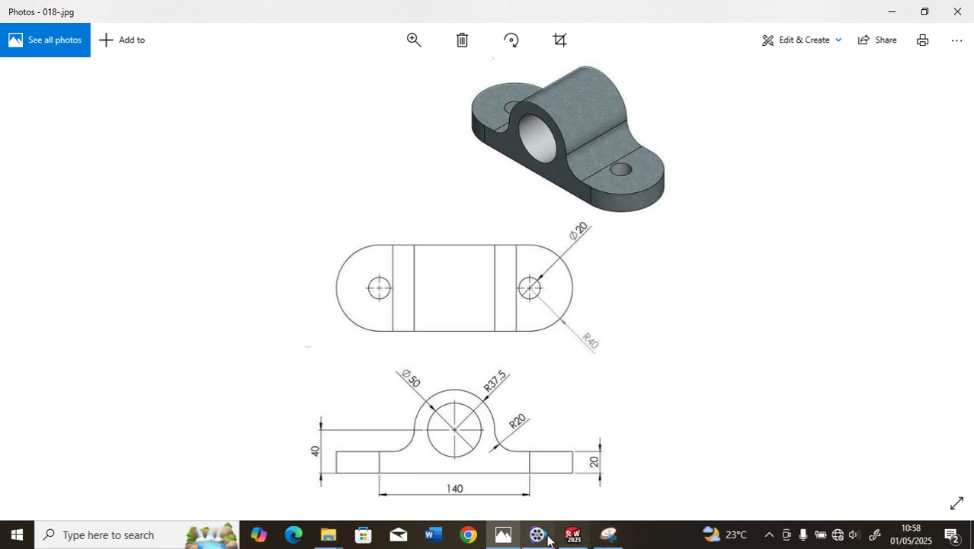
# Switch to SOLIDWORKS and create a new part document.
pyautogui.click(573, 535)
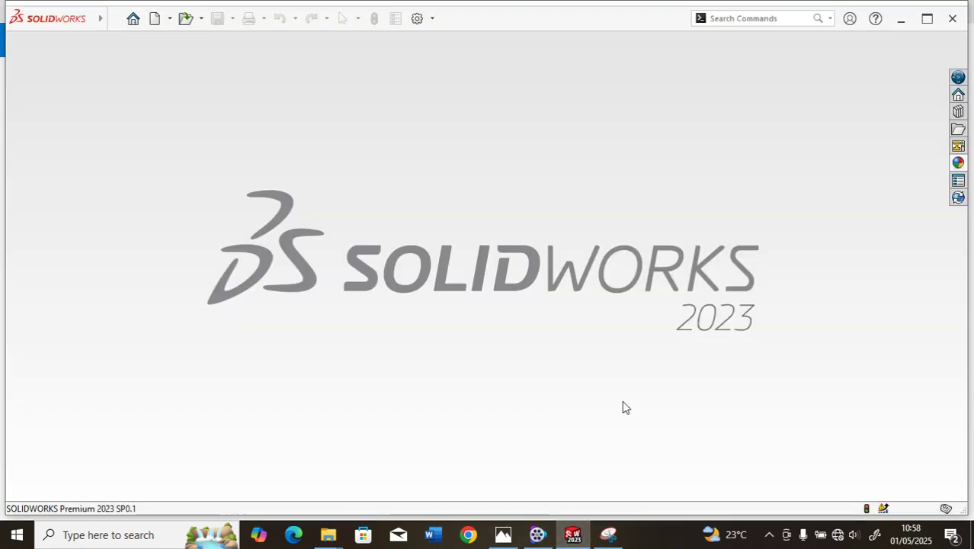
pyautogui.click(154, 19)
pyautogui.click(352, 230)
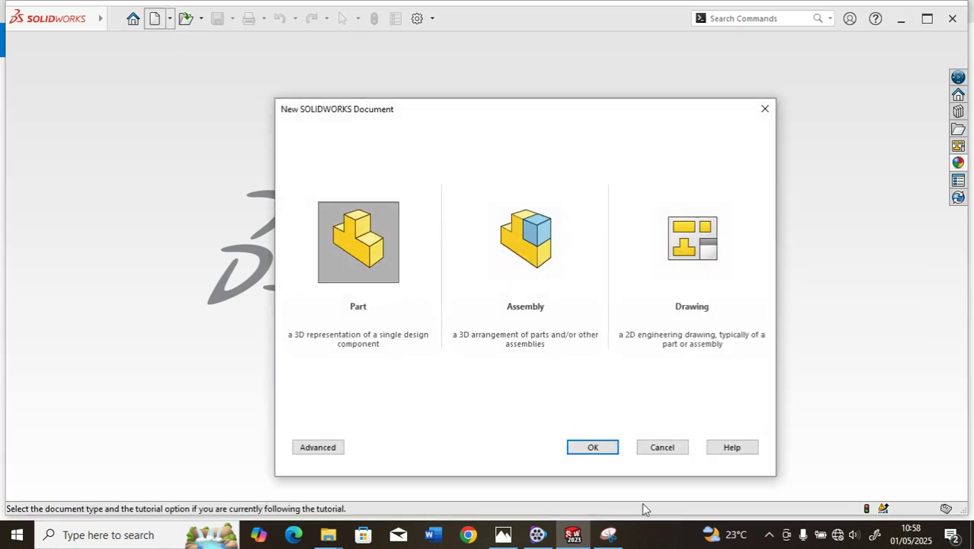
pyautogui.click(592, 448)
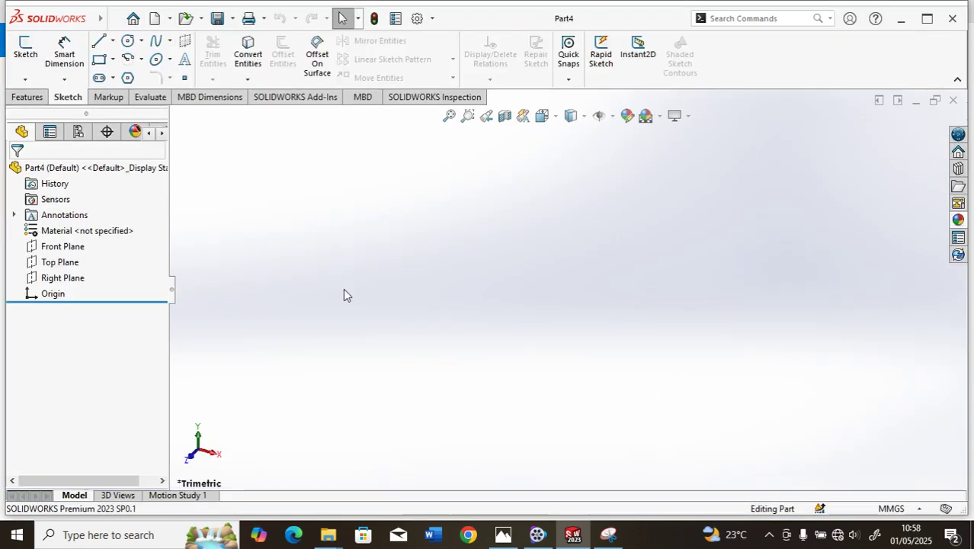
# Start a sketch on the Front Plane, viewed normal to it.
pyautogui.click(56, 246)
pyautogui.click(133, 224)
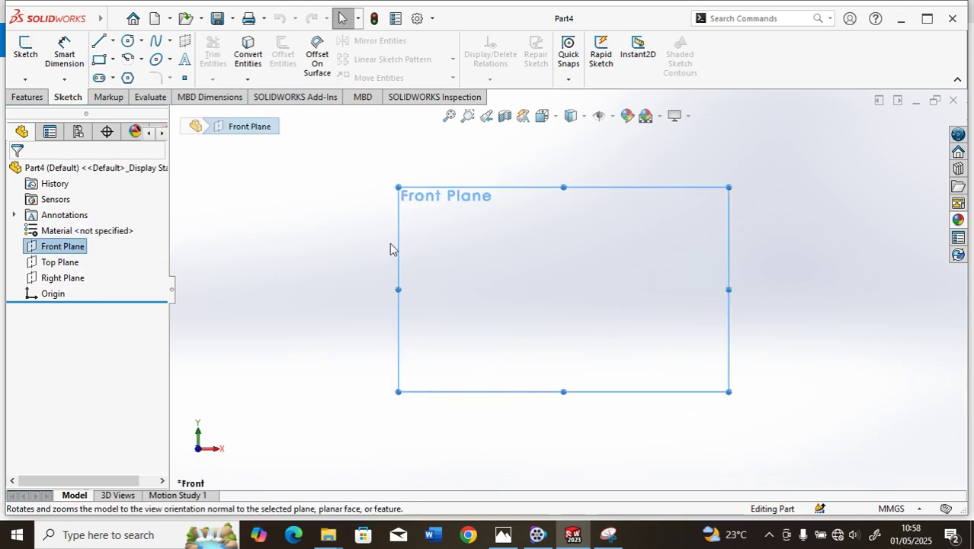
pyautogui.click(25, 97)
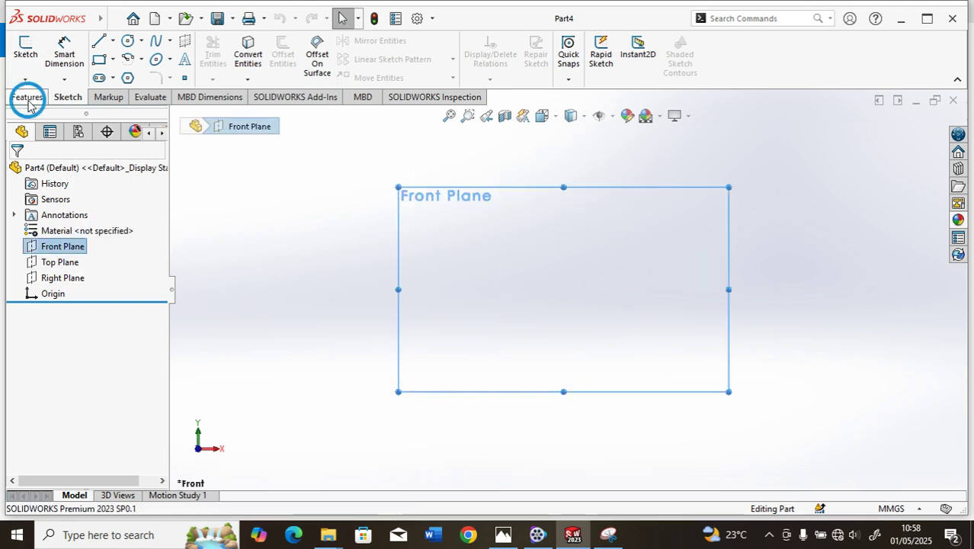
pyautogui.click(30, 55)
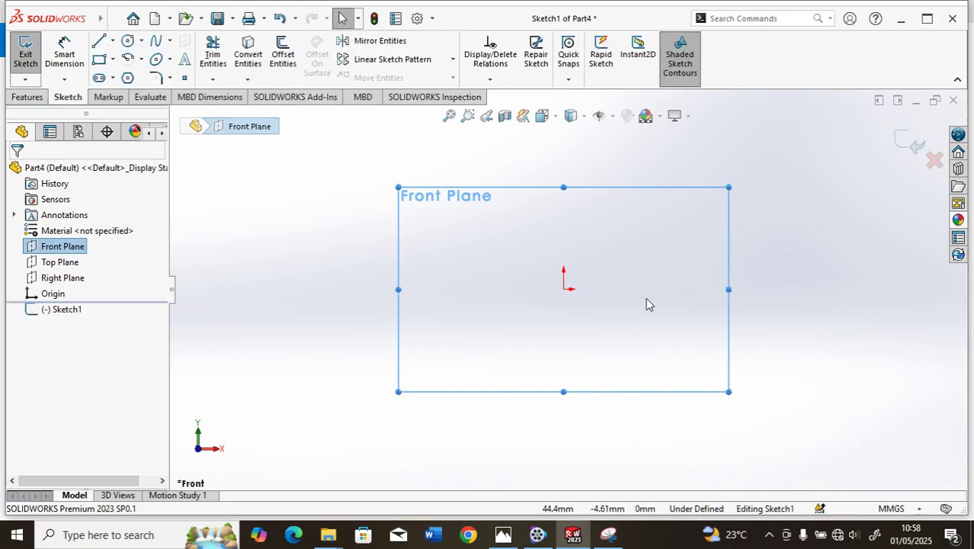
# Sketch a corner rectangle about 125 mm wide and 21 mm high, extending from below the origin to slightly above it.
pyautogui.scroll(4, 646, 298)
pyautogui.scroll(-2, 600, 234)
pyautogui.scroll(2, 534, 249)
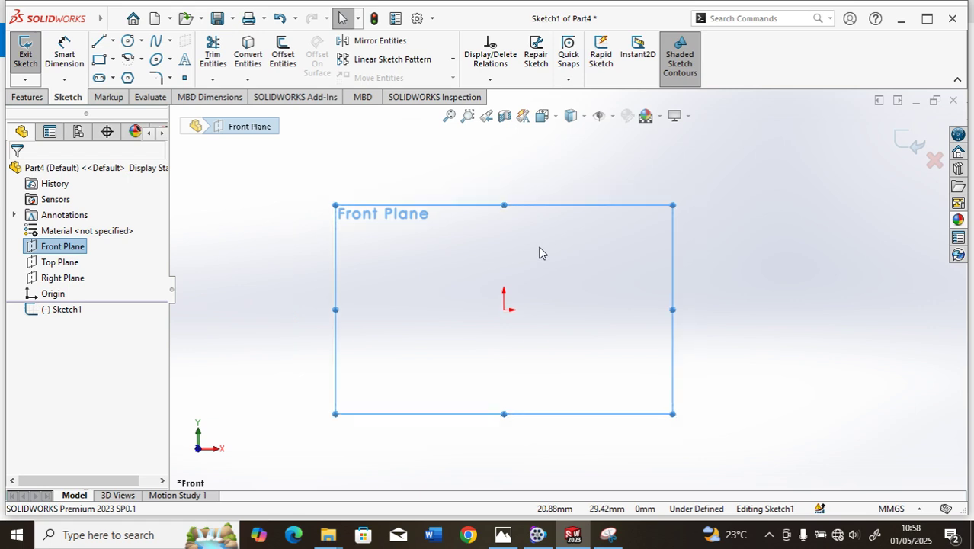
pyautogui.scroll(-2, 497, 257)
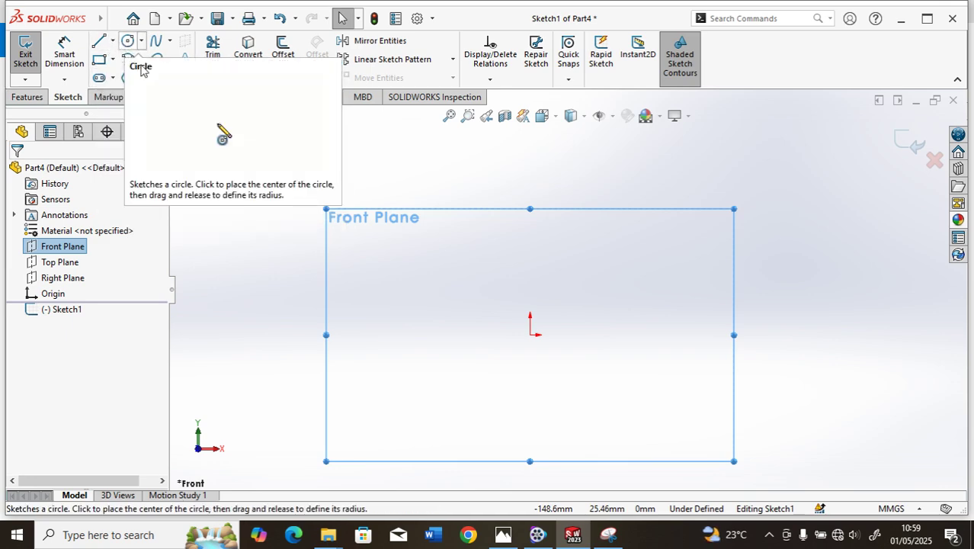
pyautogui.click(99, 59)
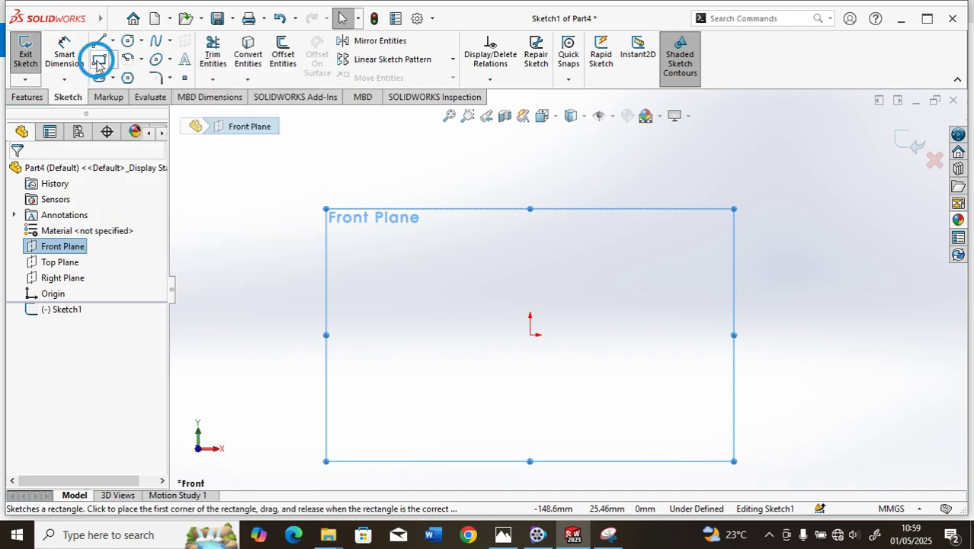
pyautogui.click(381, 369)
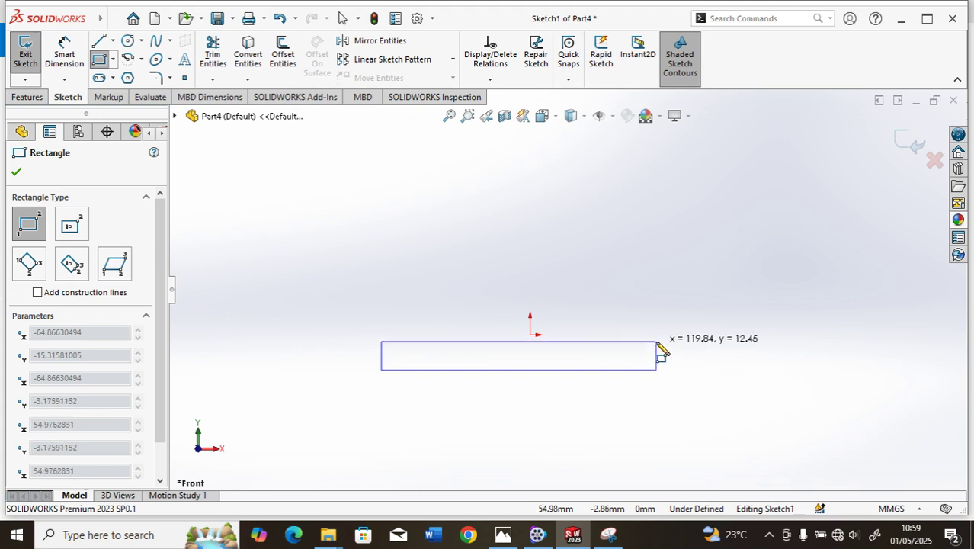
pyautogui.click(666, 323)
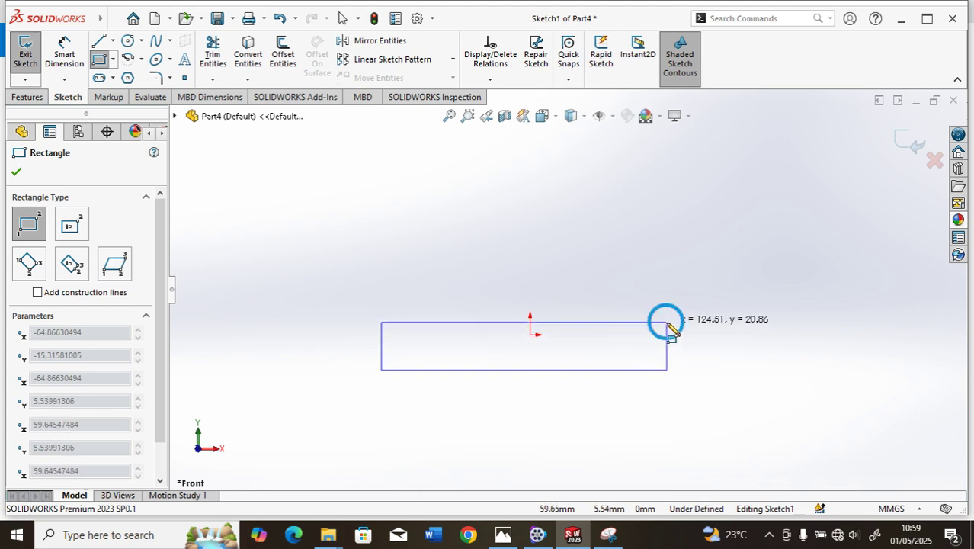
# Dimension the rectangle's bottom edge and set its length to 220 mm.
pyautogui.click(71, 67)
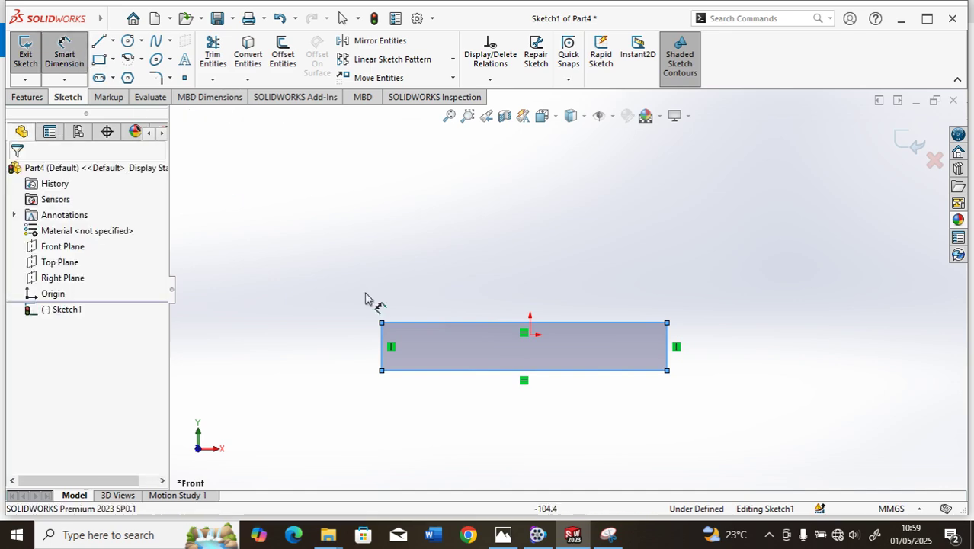
pyautogui.click(522, 378)
pyautogui.click(522, 419)
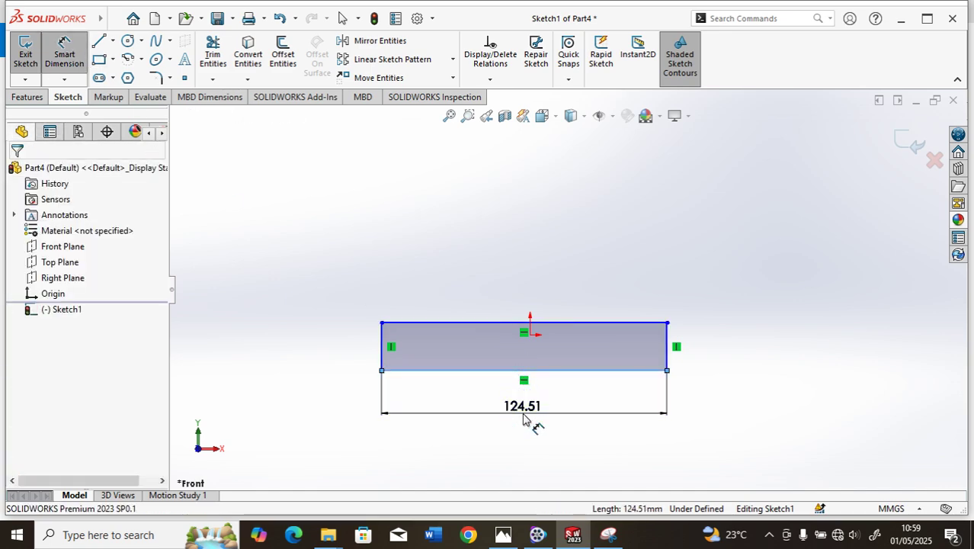
pyautogui.write('22')
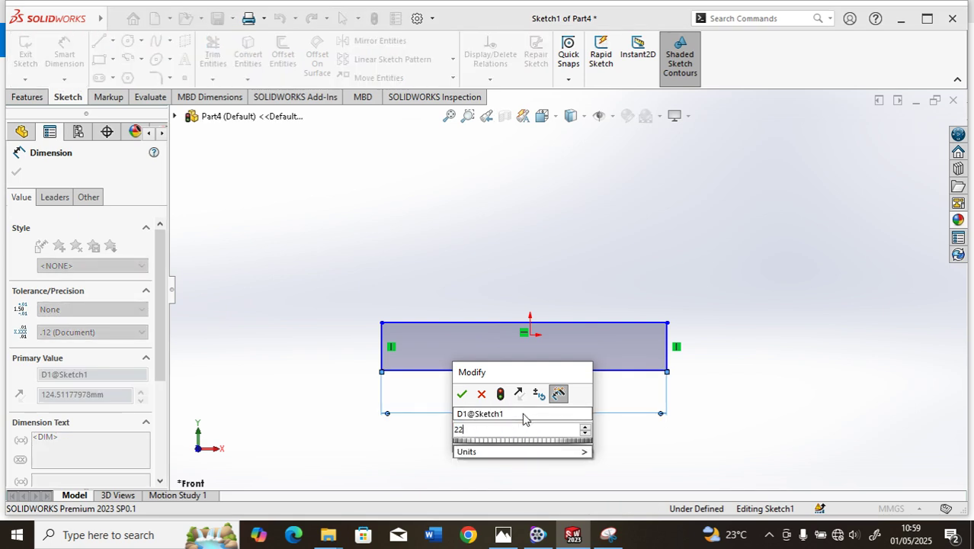
pyautogui.write('0')
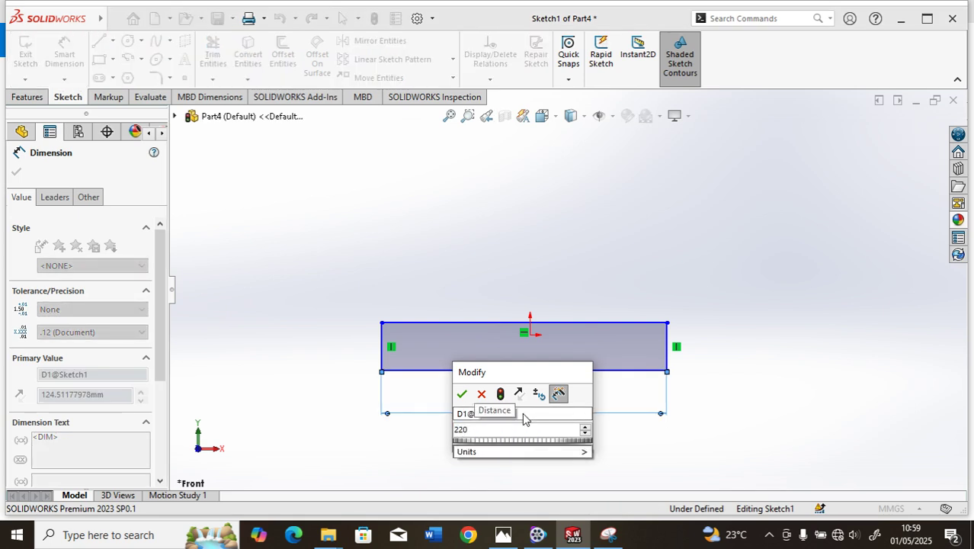
pyautogui.press('Return')
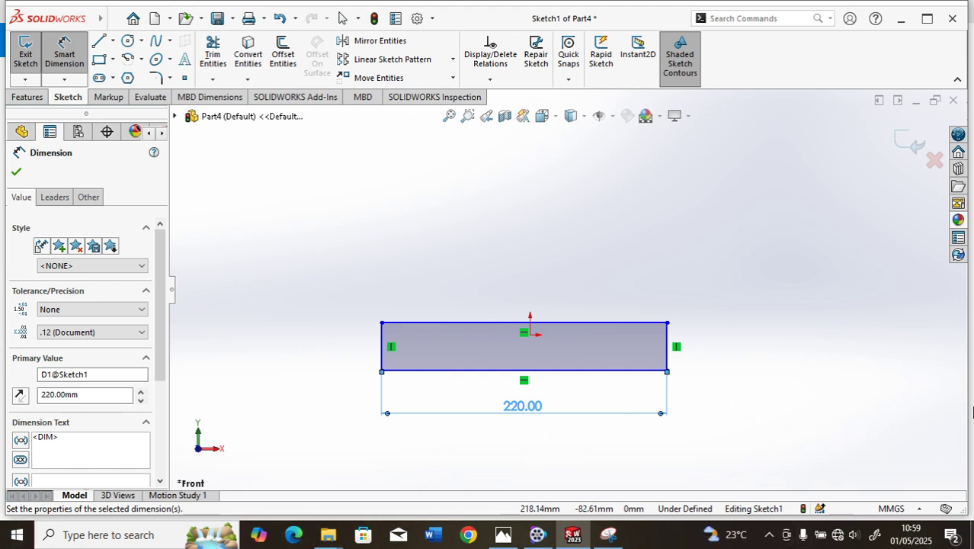
pyautogui.moveTo(58, 18)
pyautogui.click(196, 19)
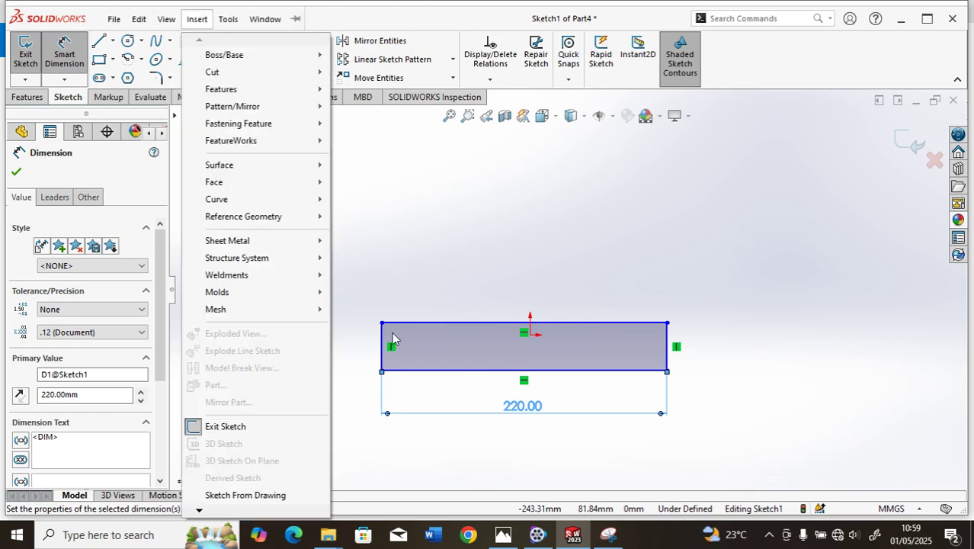
pyautogui.click(455, 241)
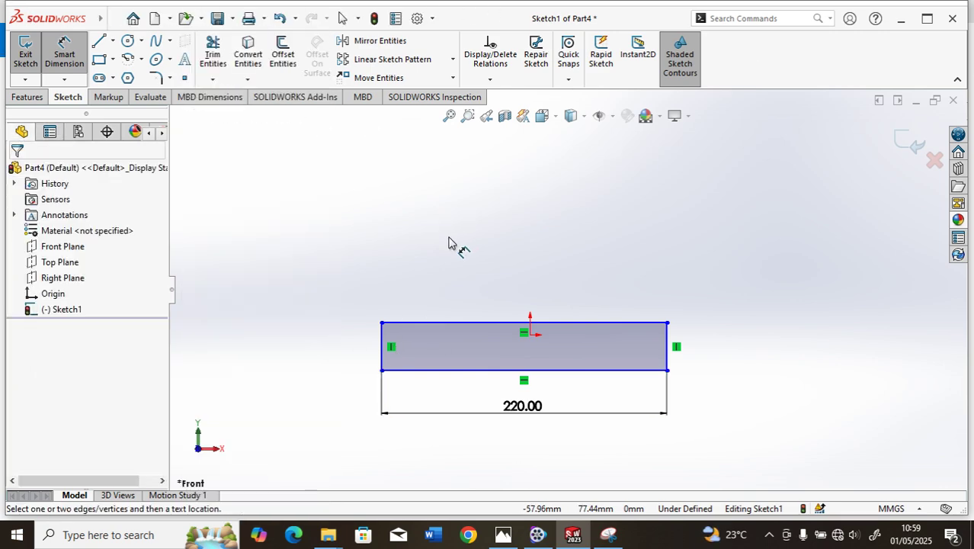
# Dimension the rectangle's vertical edge and set its height to 20 mm.
pyautogui.click(382, 348)
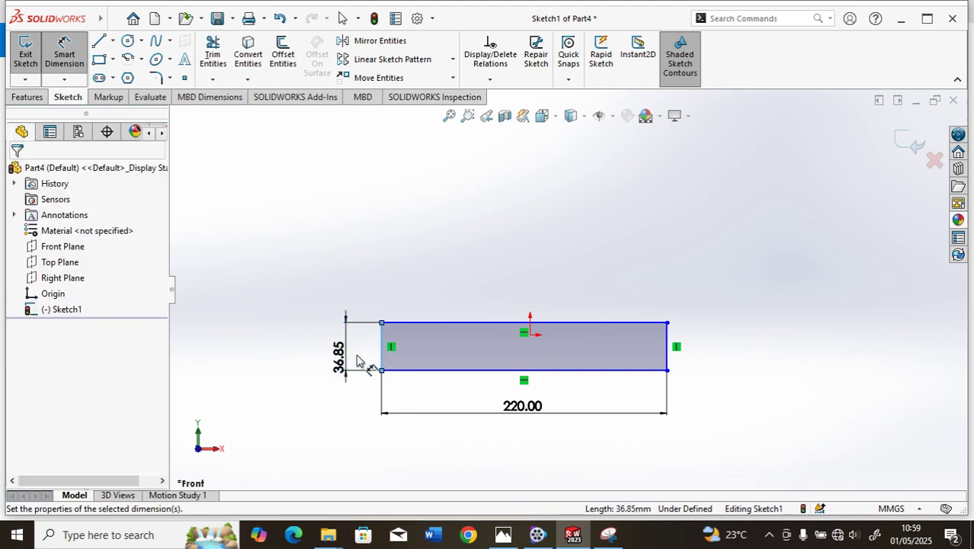
pyautogui.click(336, 352)
pyautogui.write('40')
pyautogui.press('Return')
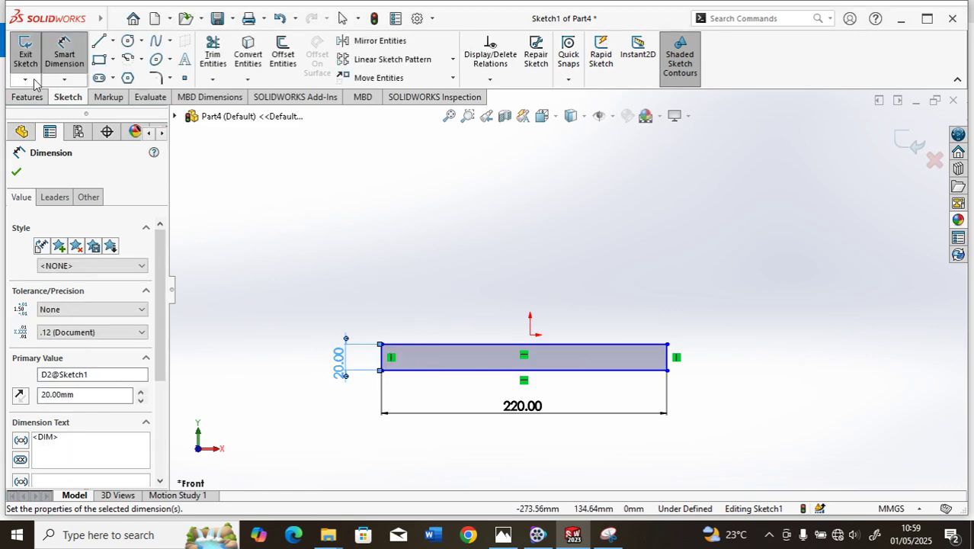
pyautogui.press('Escape')
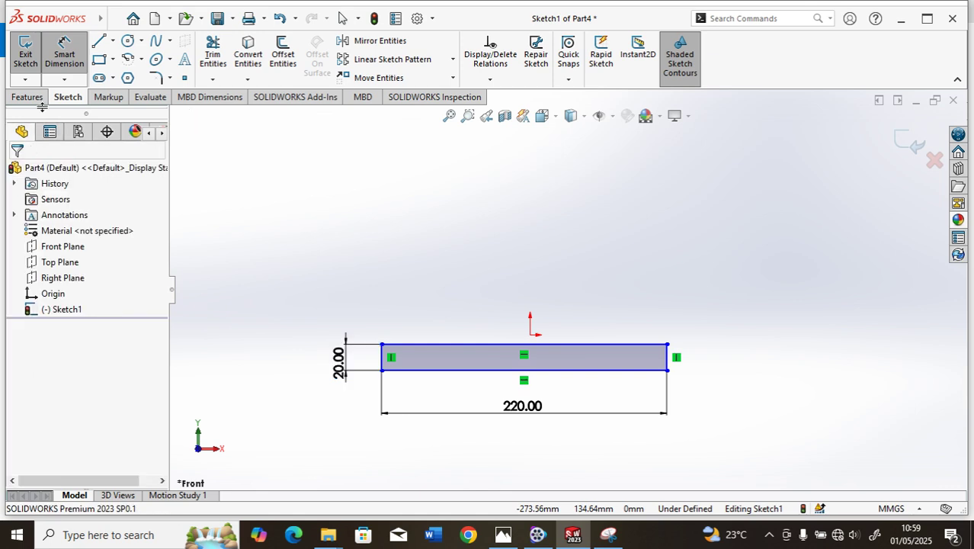
# Sketch a vertical line about 48 mm long upward from the midpoint of the rectangle's bottom edge.
pyautogui.click(100, 41)
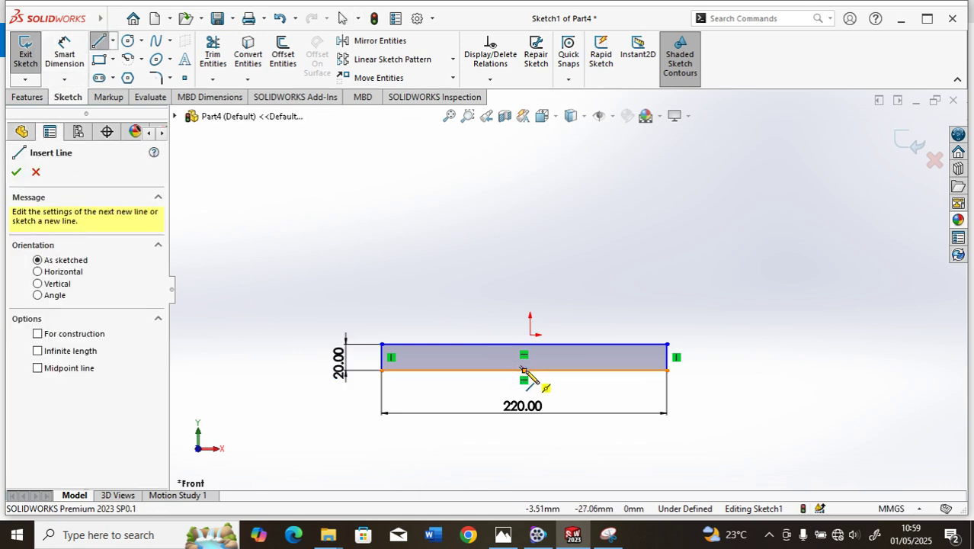
pyautogui.click(524, 369)
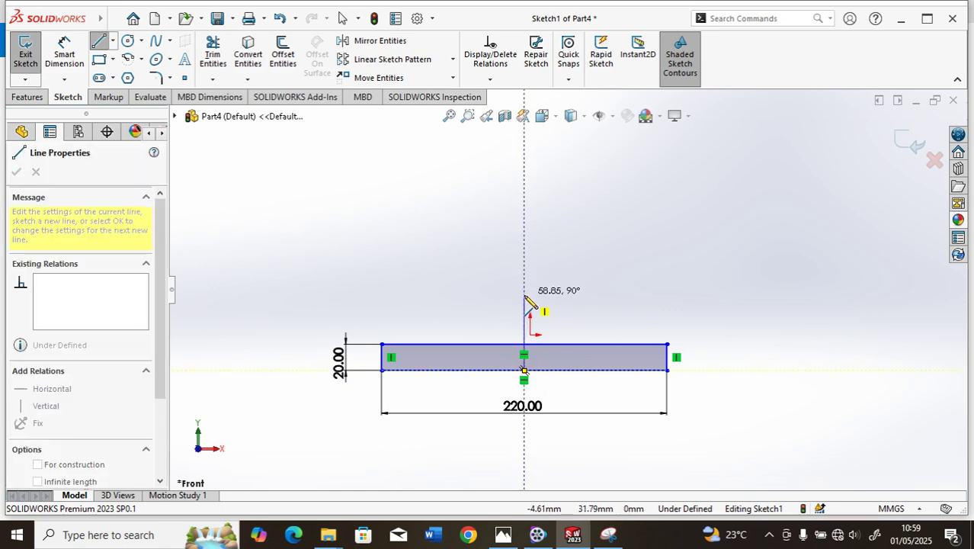
pyautogui.click(525, 308)
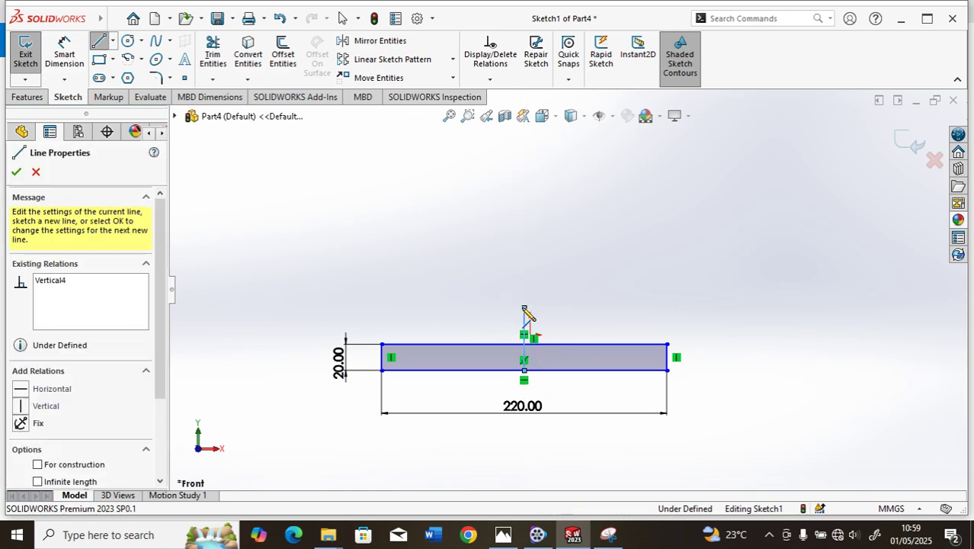
# Dimension the vertical line at the rectangle's middle and set its length to 40 mm.
pyautogui.click(64, 52)
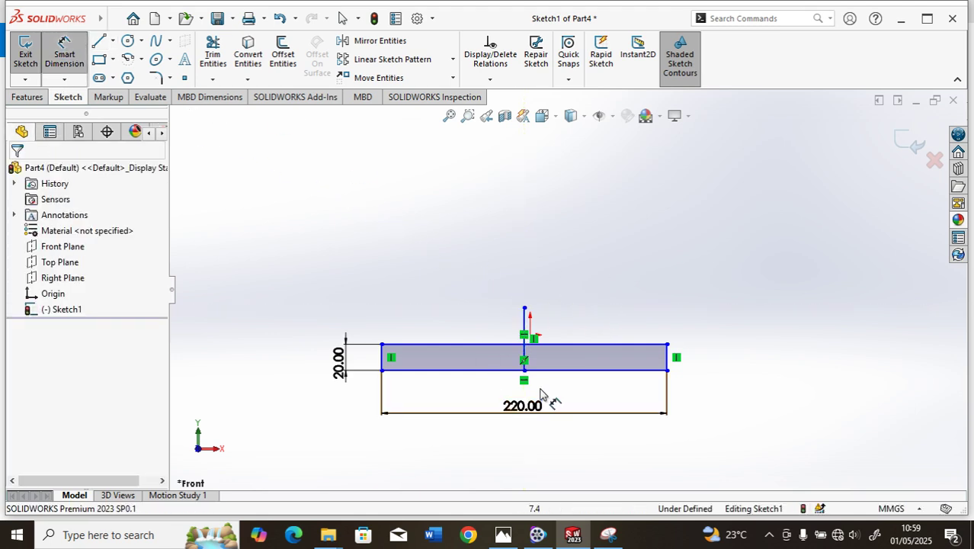
pyautogui.scroll(-3, 512, 376)
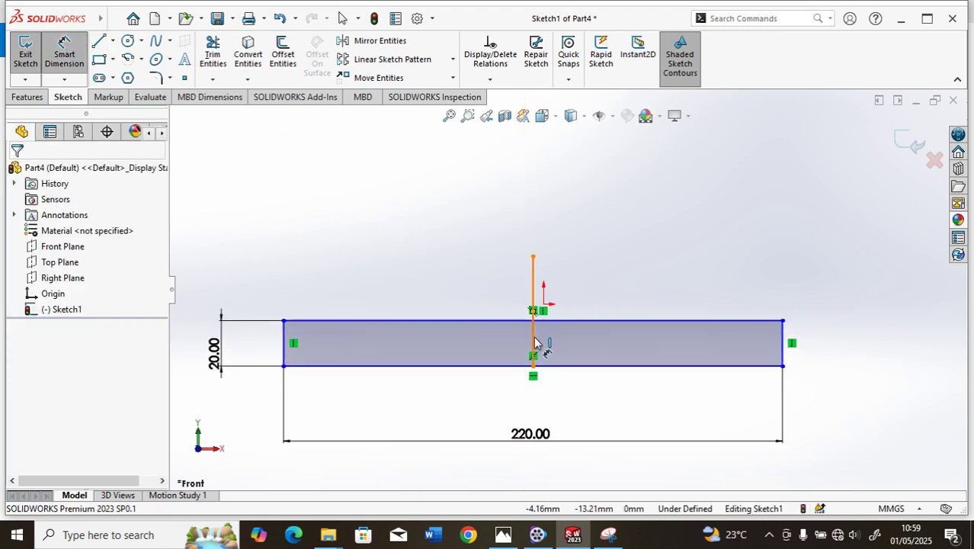
pyautogui.click(535, 339)
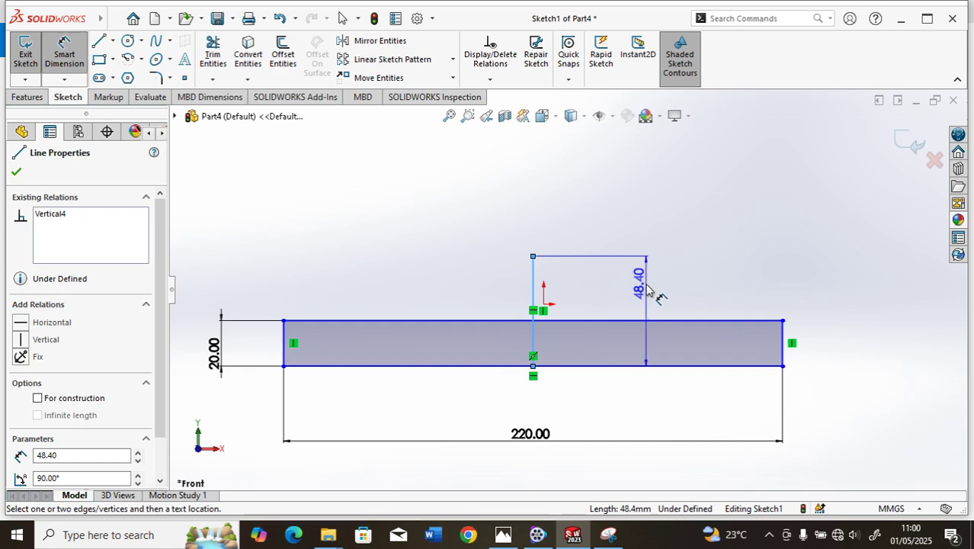
pyautogui.click(646, 288)
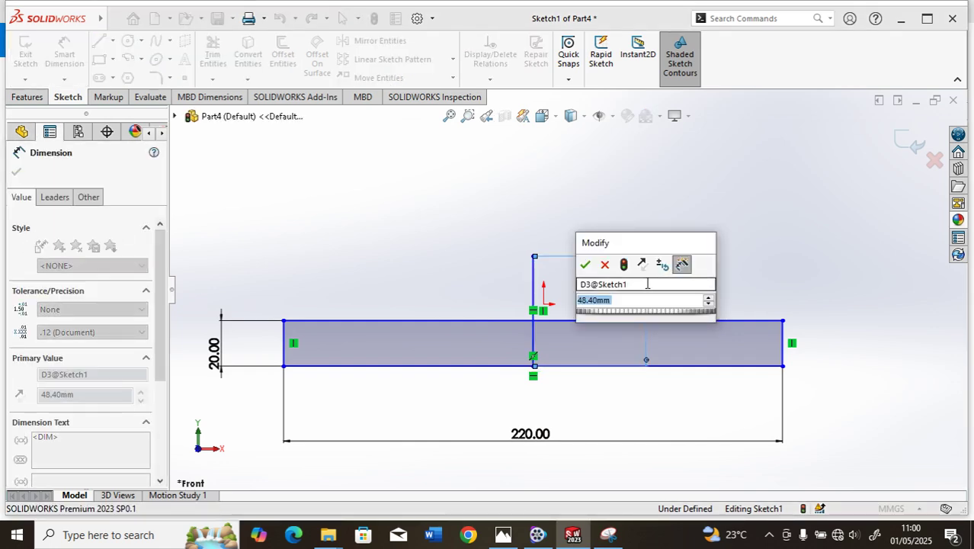
pyautogui.write('40')
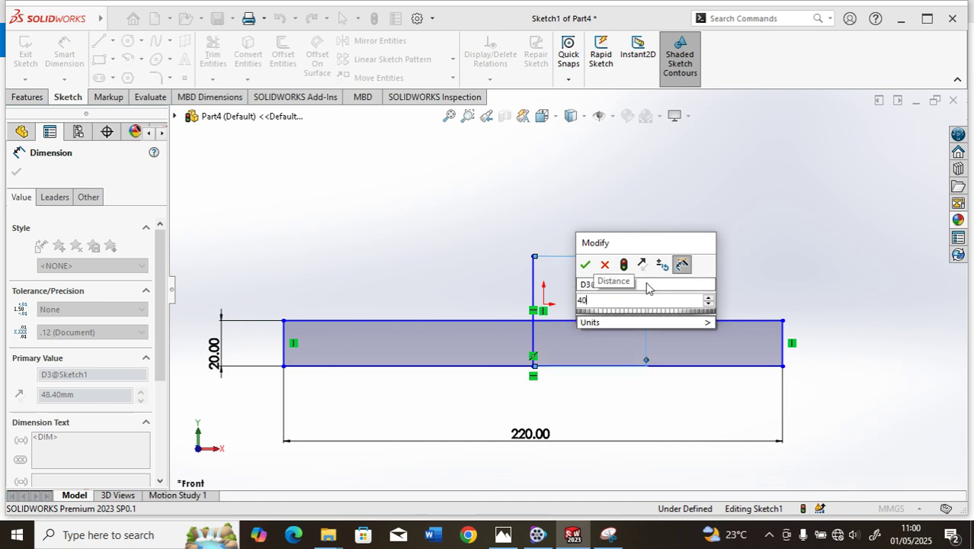
pyautogui.press('Return')
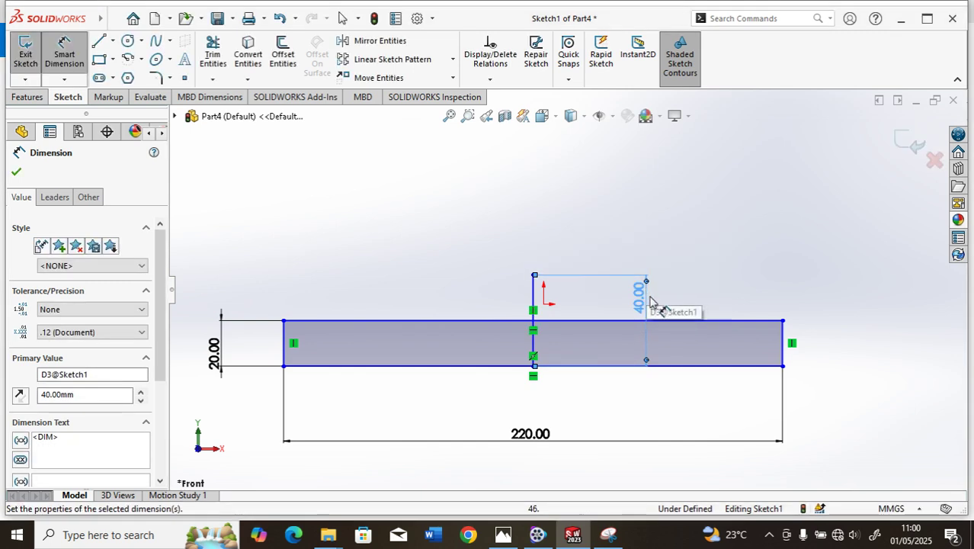
pyautogui.scroll(-2, 646, 309)
pyautogui.scroll(2, 599, 301)
pyautogui.scroll(-2, 610, 301)
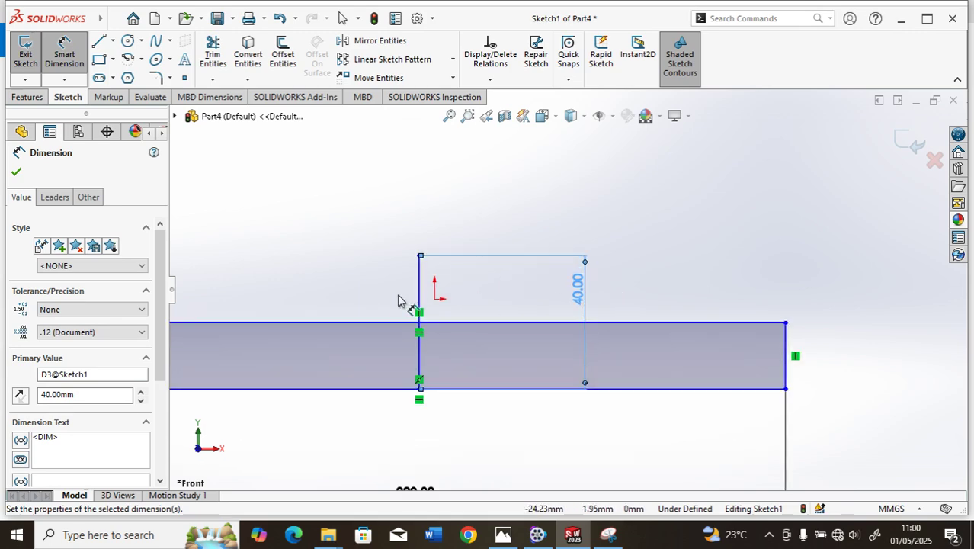
pyautogui.press('Escape')
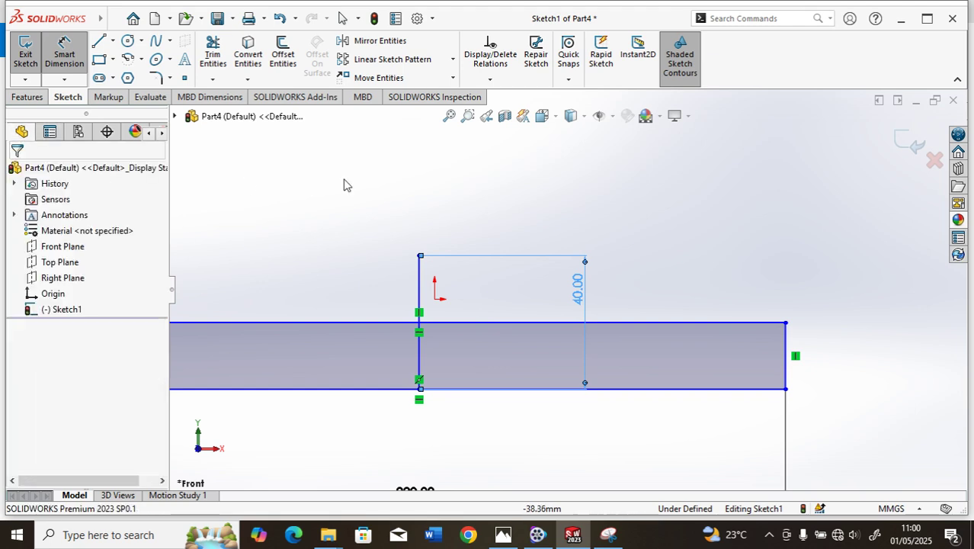
# Offset the rectangle's middle vertical line 37.5 mm to the right with Offset Entities, keeping its dimension.
pyautogui.scroll(2, 377, 195)
pyautogui.scroll(-2, 532, 287)
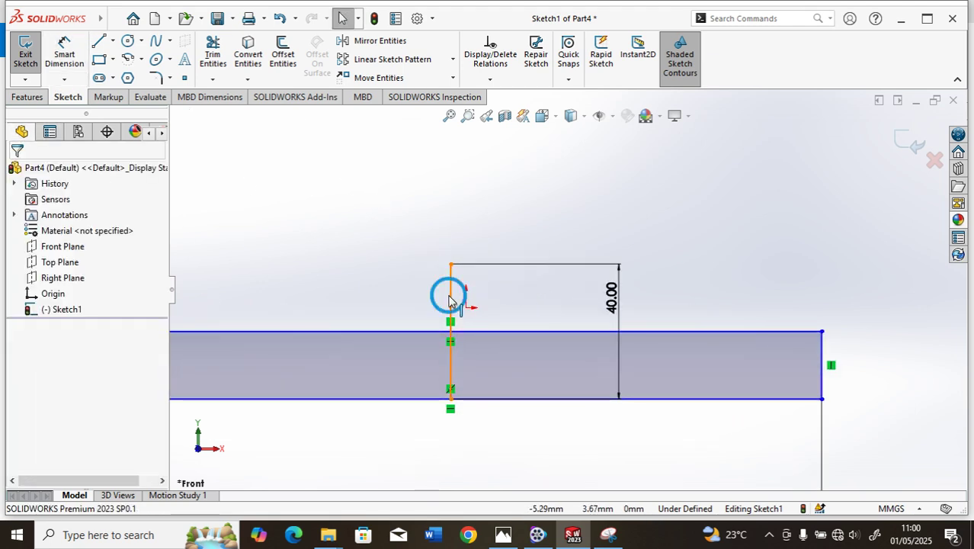
pyautogui.click(450, 297)
pyautogui.scroll(2, 546, 306)
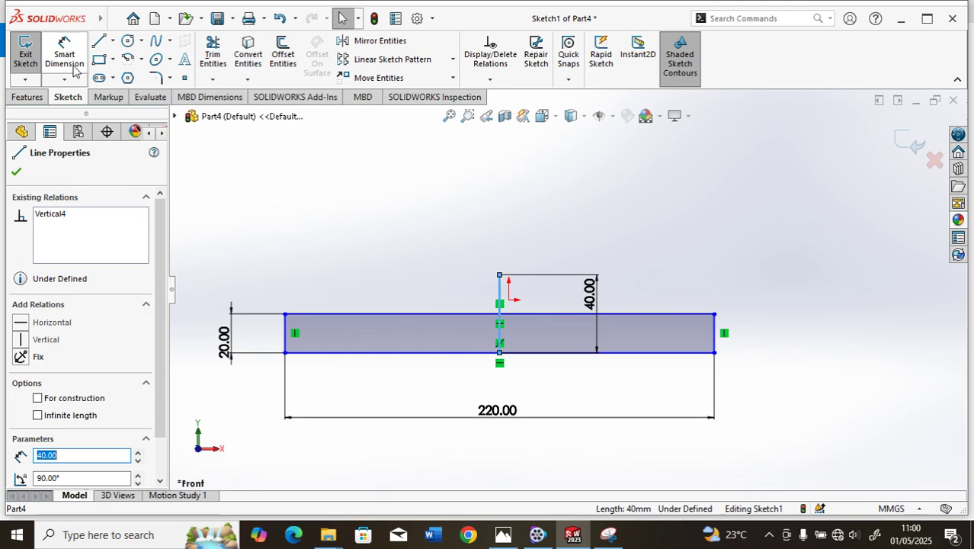
pyautogui.click(282, 55)
pyautogui.scroll(1, 491, 182)
pyautogui.write('37.5')
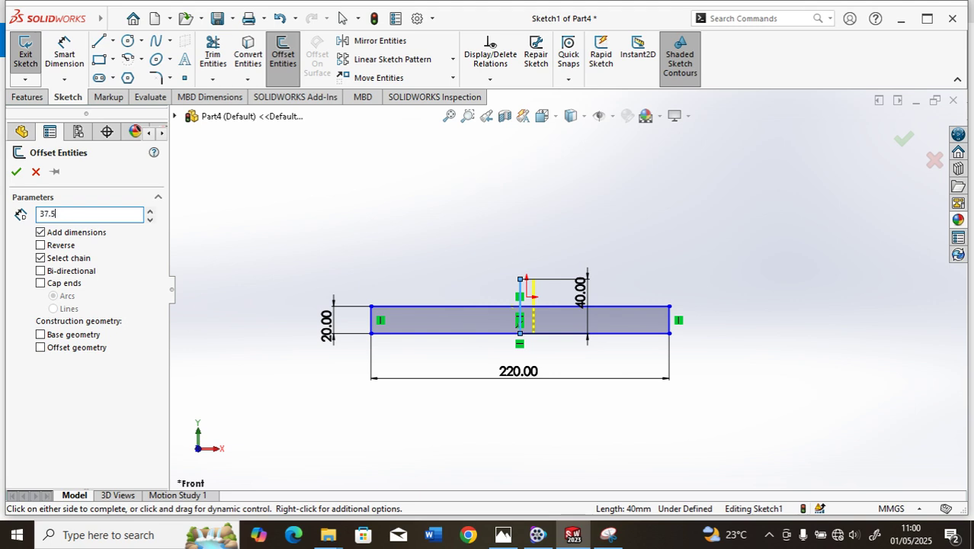
pyautogui.click(614, 266)
# Mirror the offset vertical line about the middle vertical line, keeping the original as a copy.
pyautogui.scroll(-3, 611, 270)
pyautogui.scroll(3, 612, 271)
pyautogui.scroll(1, 556, 377)
pyautogui.scroll(-2, 554, 377)
pyautogui.scroll(-2, 541, 251)
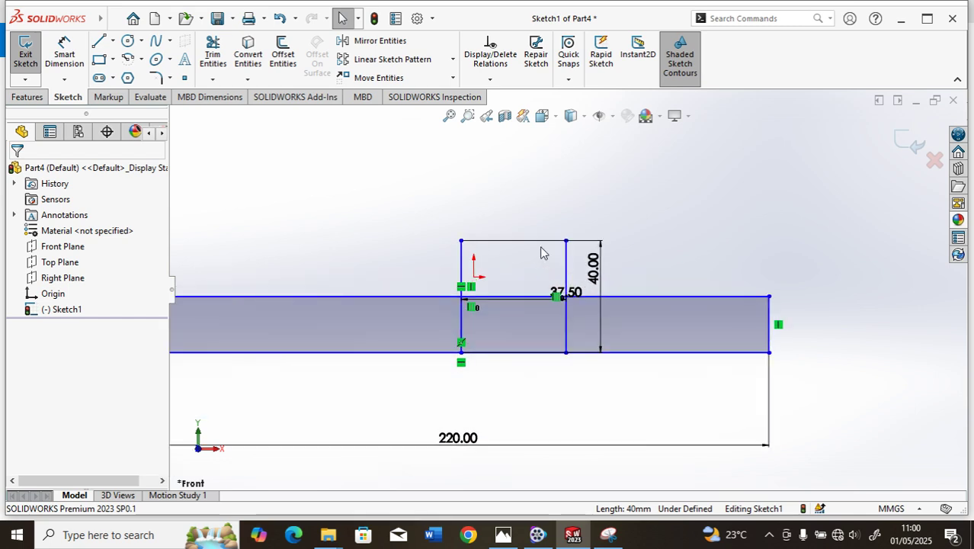
pyautogui.click(461, 258)
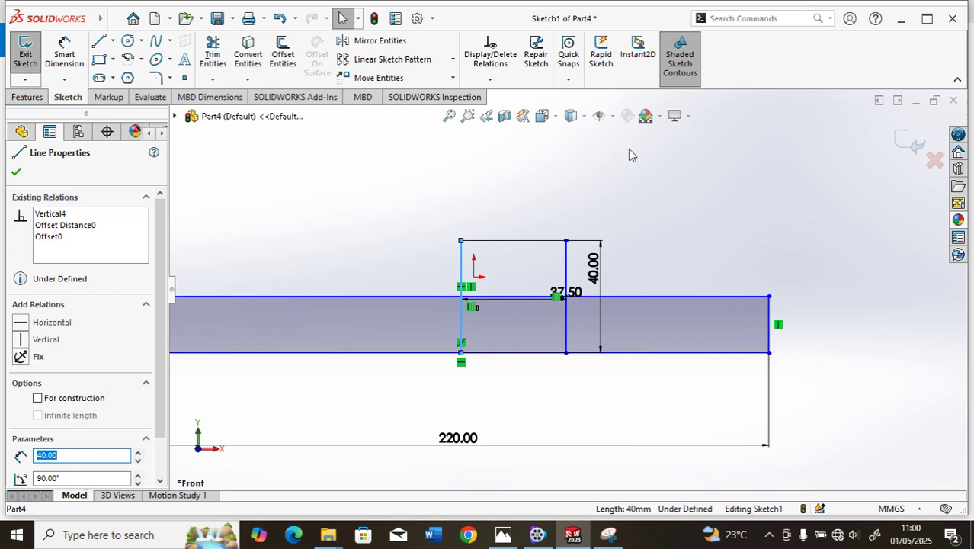
pyautogui.click(566, 263)
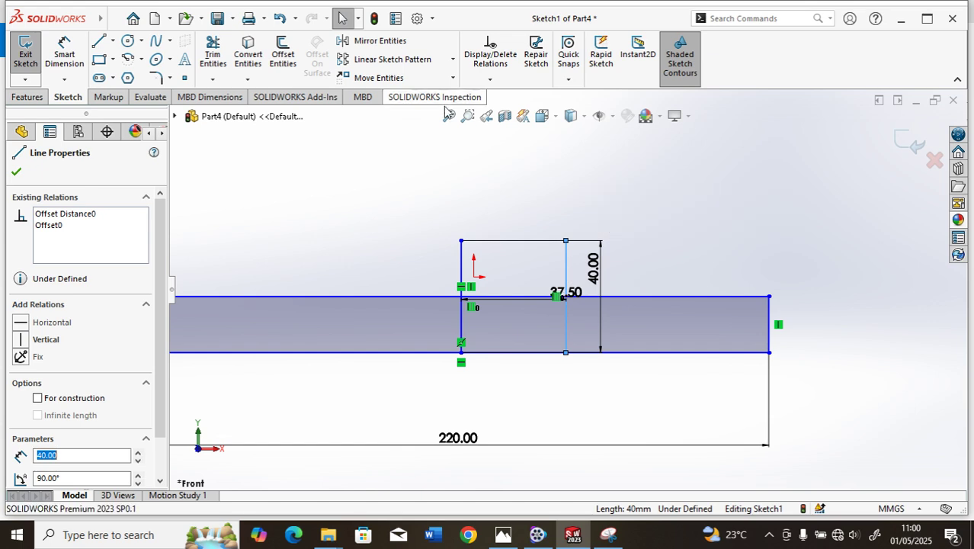
pyautogui.click(375, 40)
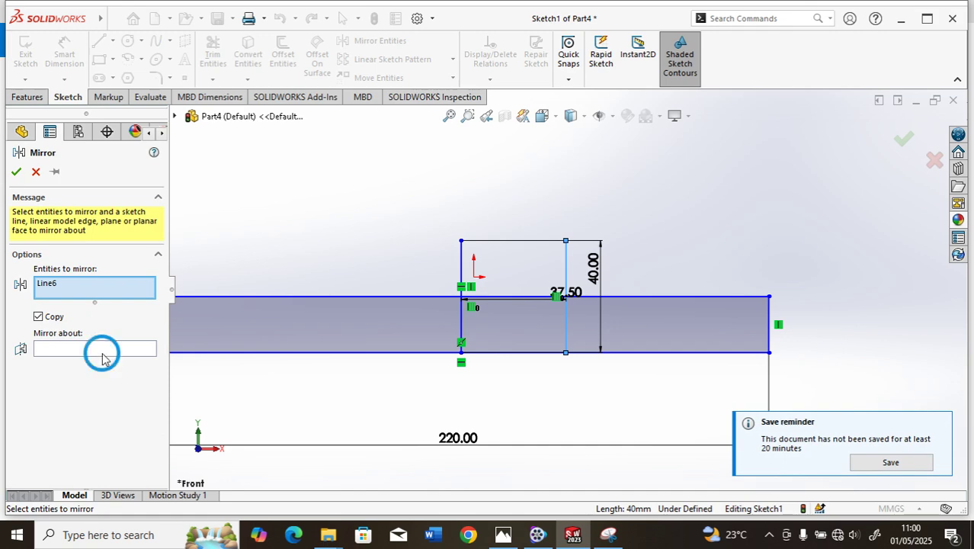
pyautogui.click(461, 267)
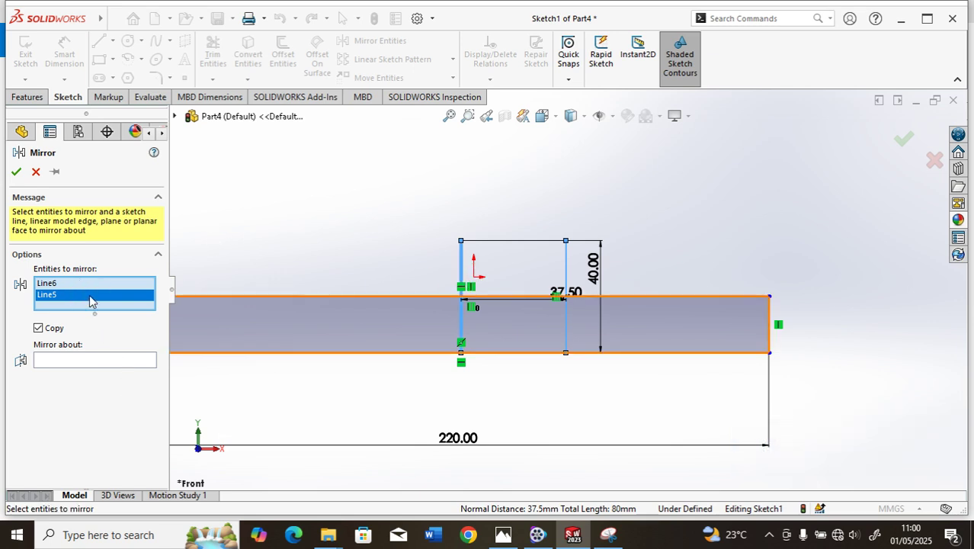
pyautogui.rightClick(90, 299)
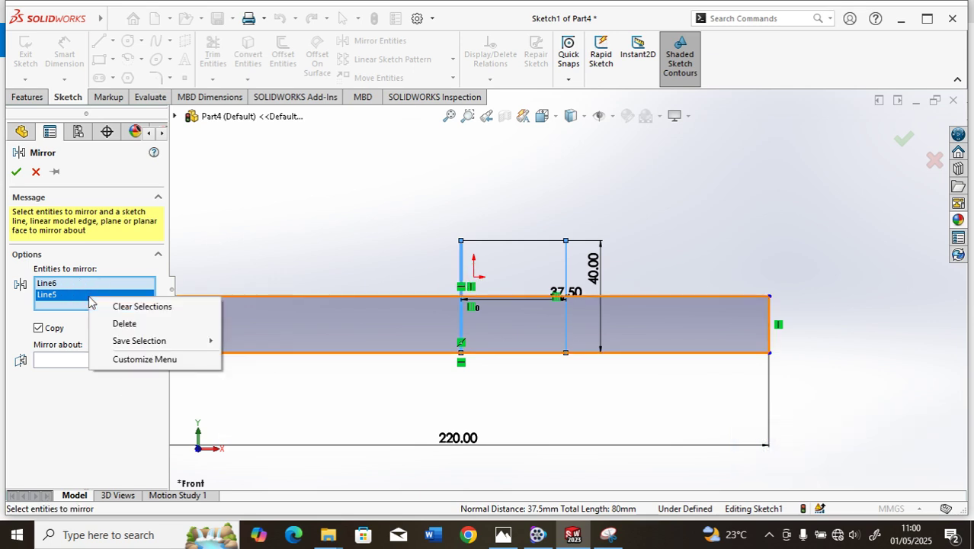
pyautogui.click(116, 326)
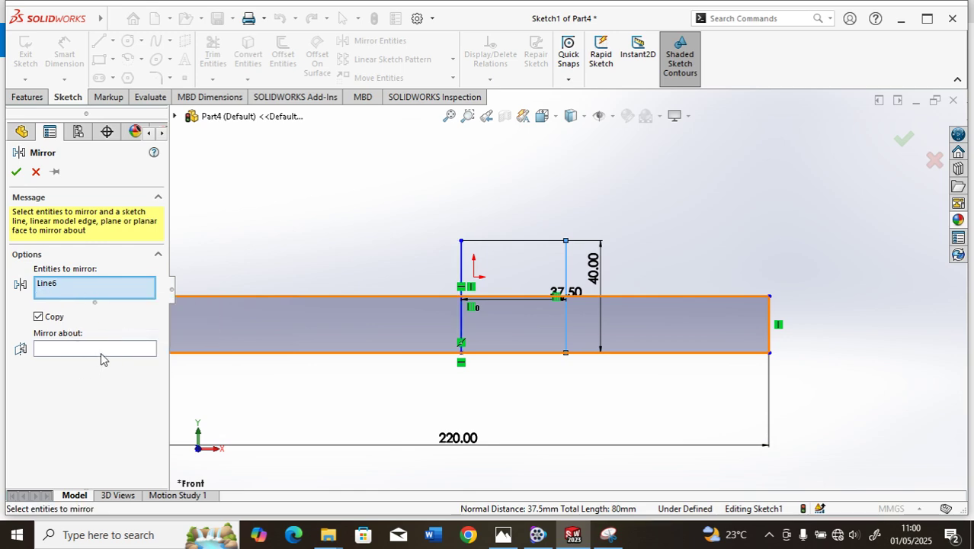
pyautogui.click(106, 350)
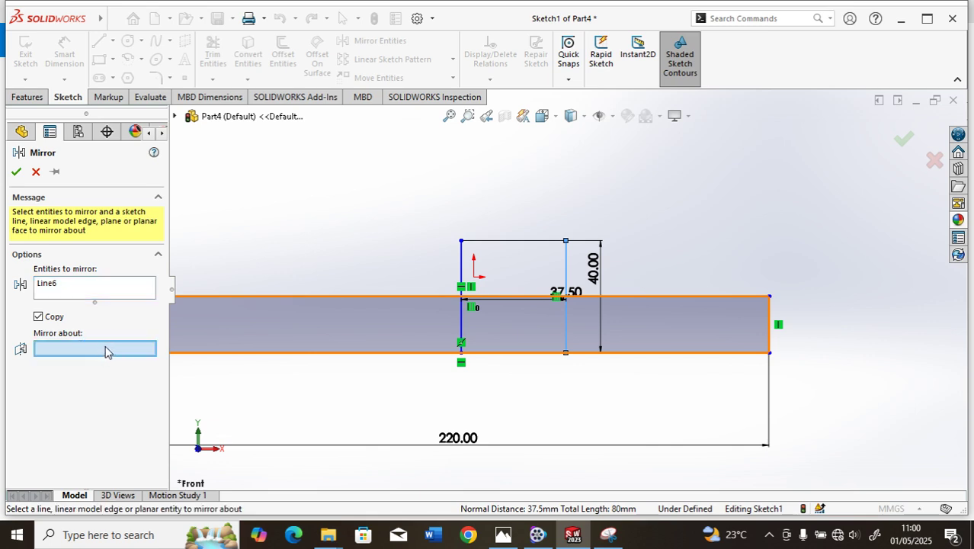
pyautogui.click(463, 265)
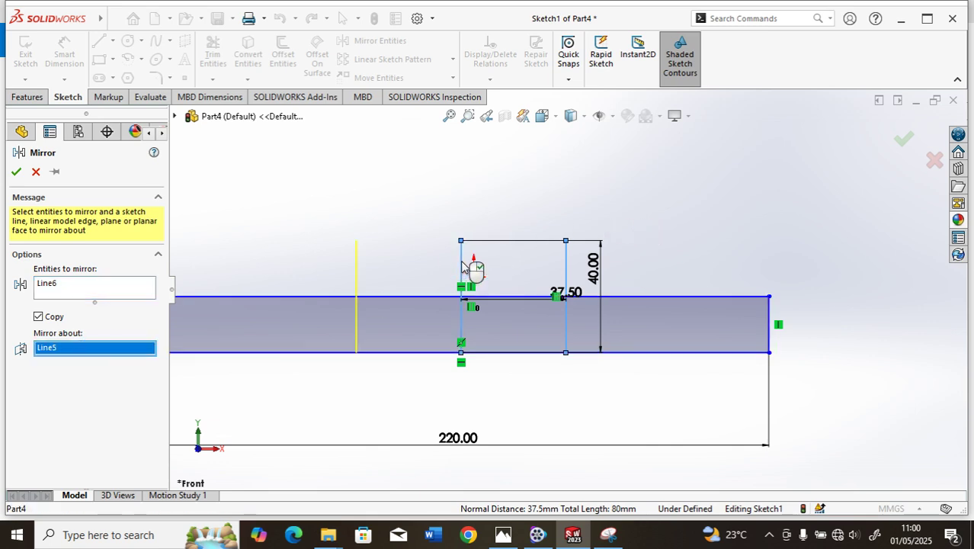
pyautogui.click(16, 172)
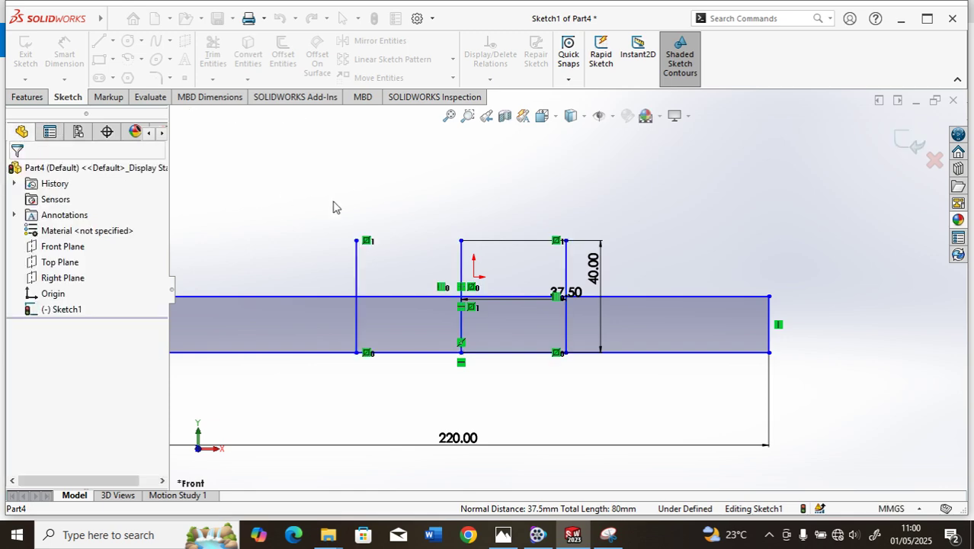
pyautogui.scroll(2, 406, 208)
pyautogui.scroll(-2, 607, 299)
pyautogui.scroll(-2, 608, 301)
pyautogui.scroll(3, 534, 328)
pyautogui.scroll(-2, 560, 358)
pyautogui.scroll(2, 560, 354)
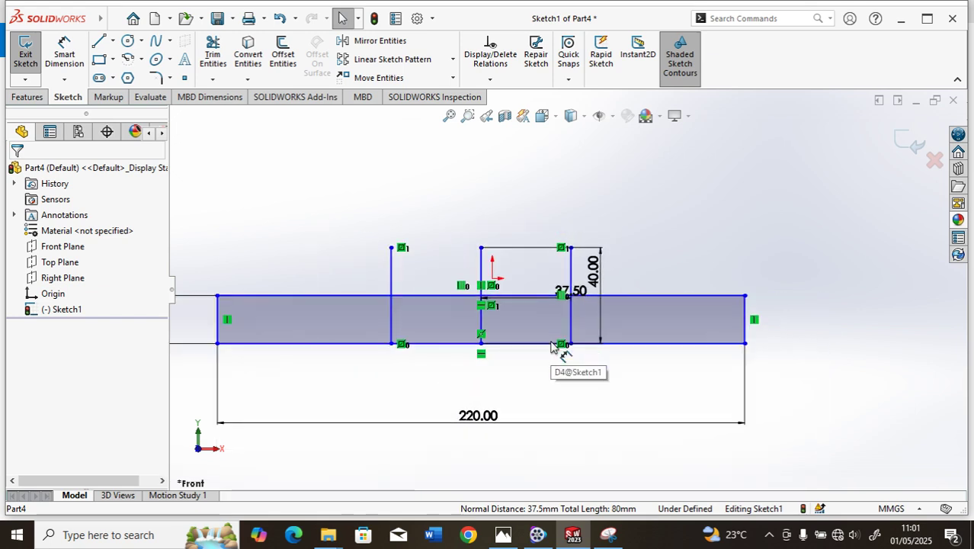
pyautogui.scroll(-2, 558, 343)
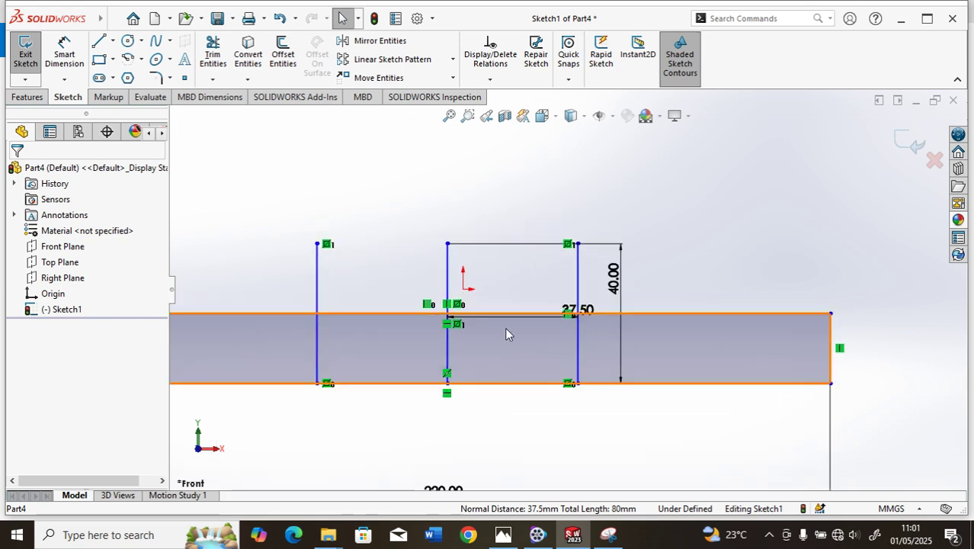
pyautogui.scroll(1, 528, 297)
pyautogui.scroll(-2, 523, 302)
pyautogui.scroll(2, 524, 302)
pyautogui.scroll(-2, 539, 306)
pyautogui.scroll(2, 541, 306)
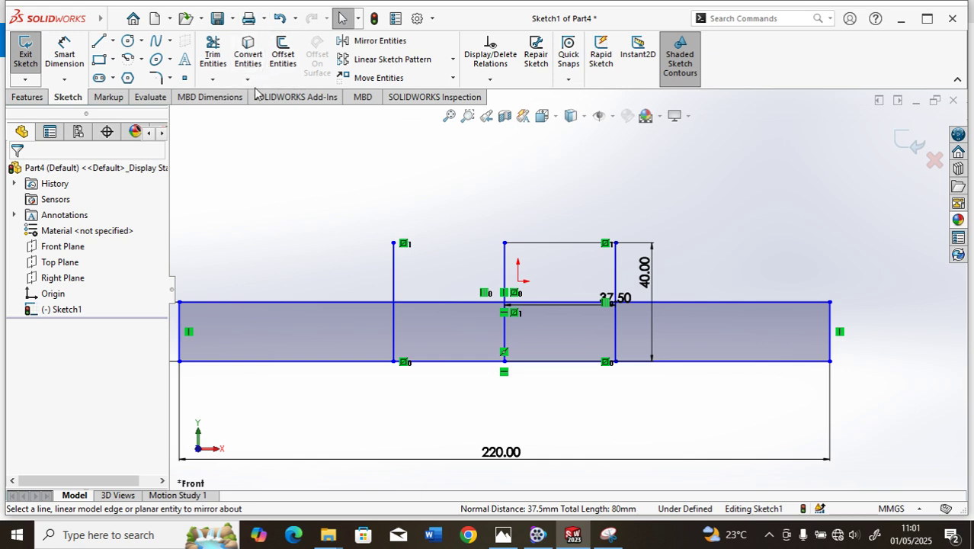
# Trim away the left vertical line inside the rectangle and the rectangle's top edge between it and the middle line.
pyautogui.click(213, 80)
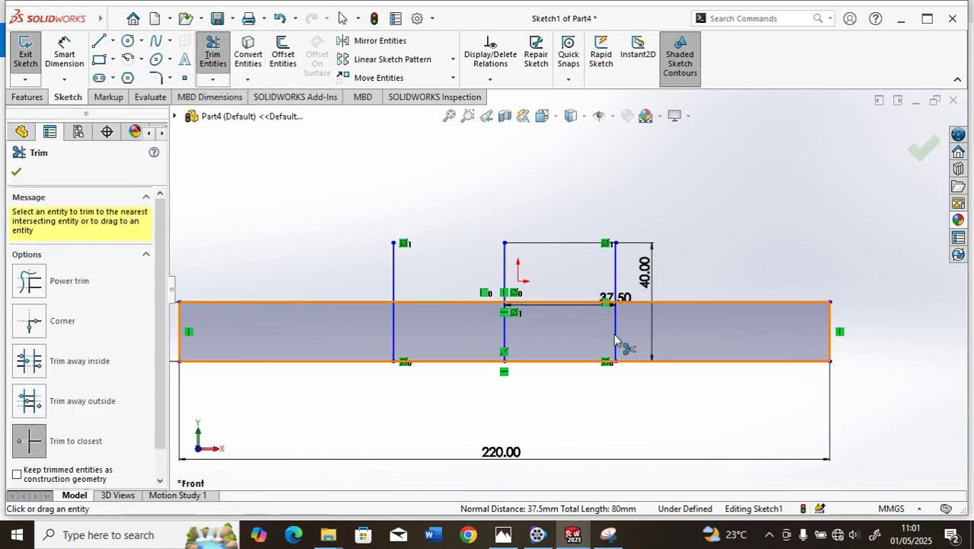
pyautogui.click(392, 329)
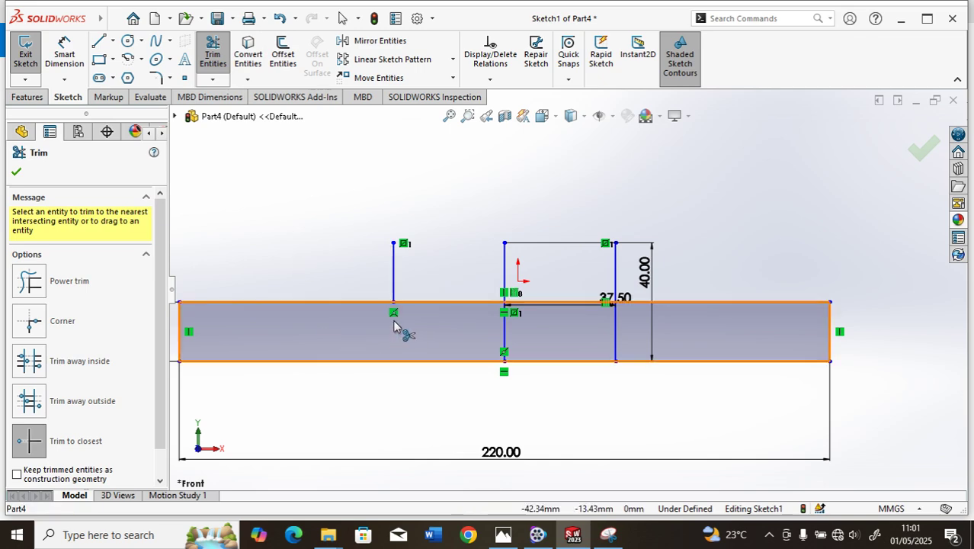
pyautogui.click(428, 305)
# Trim away the rectangle's top edge between the middle and right vertical lines, and the right line inside the rectangle.
pyautogui.scroll(-2, 640, 321)
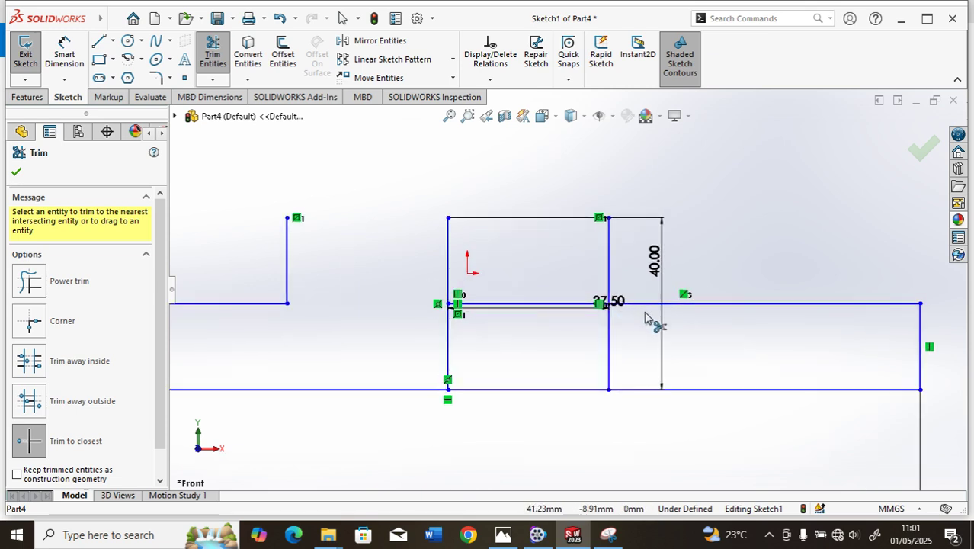
pyautogui.scroll(2, 644, 315)
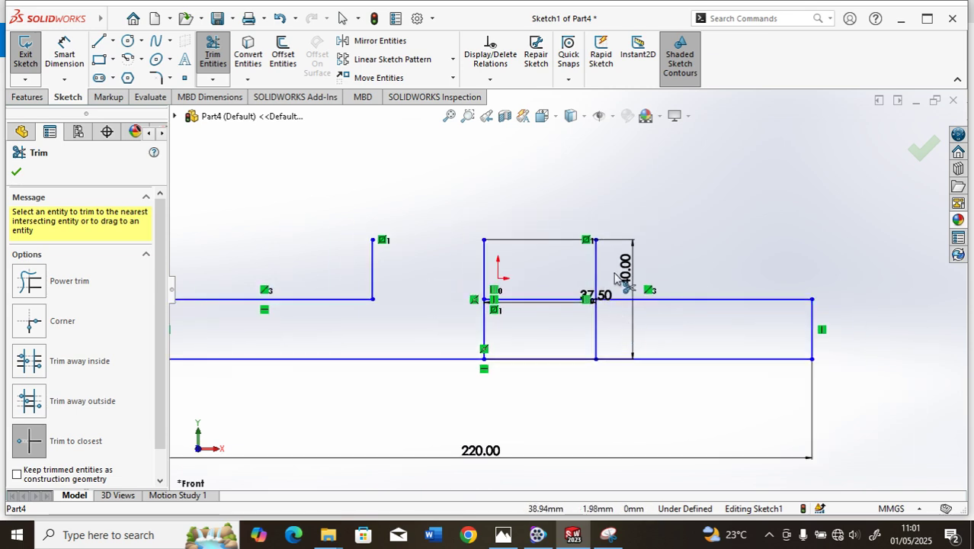
pyautogui.scroll(-2, 626, 312)
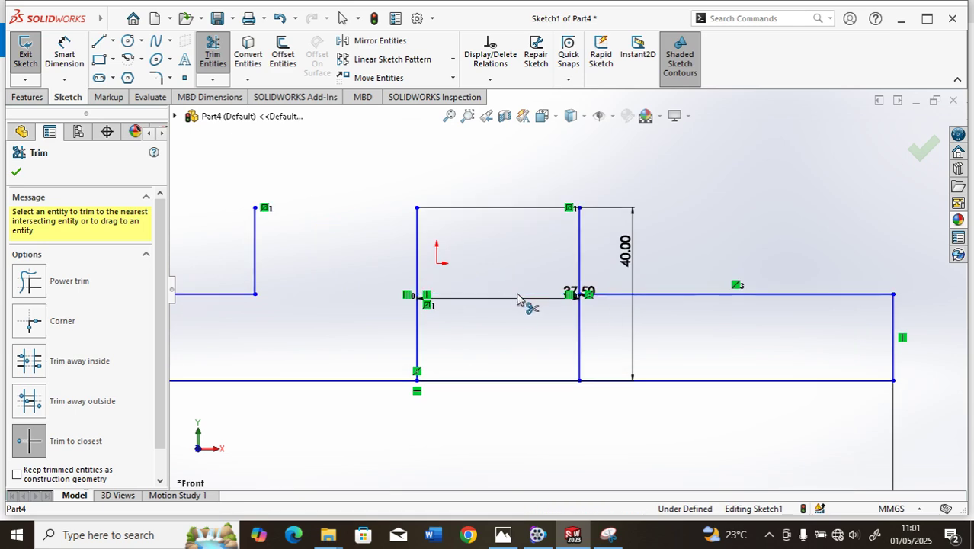
pyautogui.click(581, 345)
pyautogui.scroll(3, 587, 342)
pyautogui.scroll(-2, 560, 294)
pyautogui.scroll(2, 556, 308)
pyautogui.scroll(-3, 564, 305)
pyautogui.scroll(2, 560, 301)
pyautogui.click(16, 174)
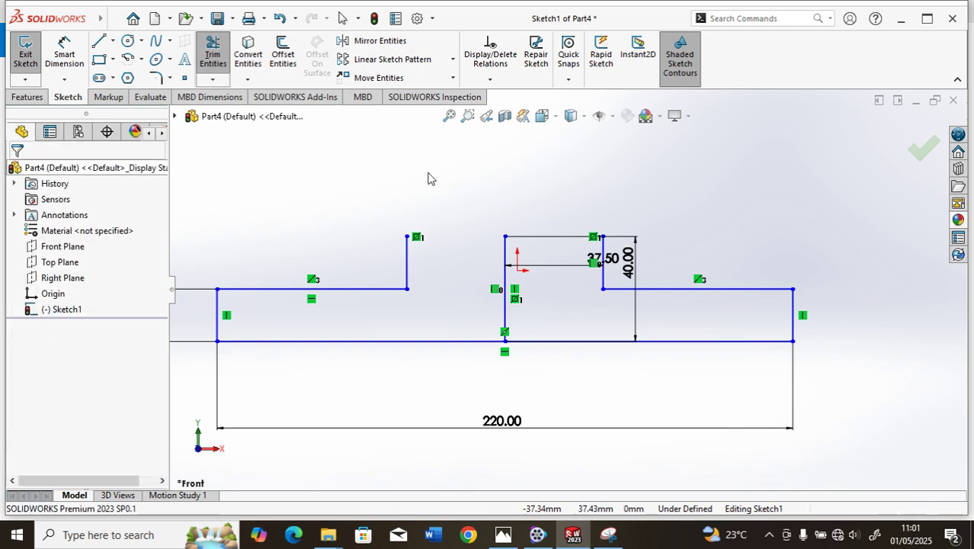
# Sketch a circle centred on the middle line's upper endpoint, with its edge on the right vertical line's upper endpoint.
pyautogui.scroll(3, 518, 232)
pyautogui.scroll(-2, 564, 282)
pyautogui.scroll(2, 552, 289)
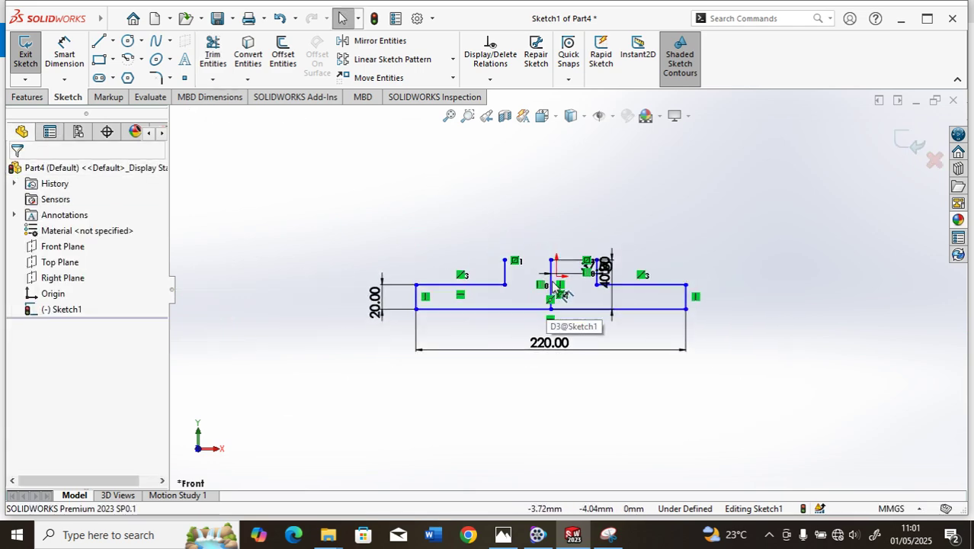
pyautogui.scroll(-2, 556, 290)
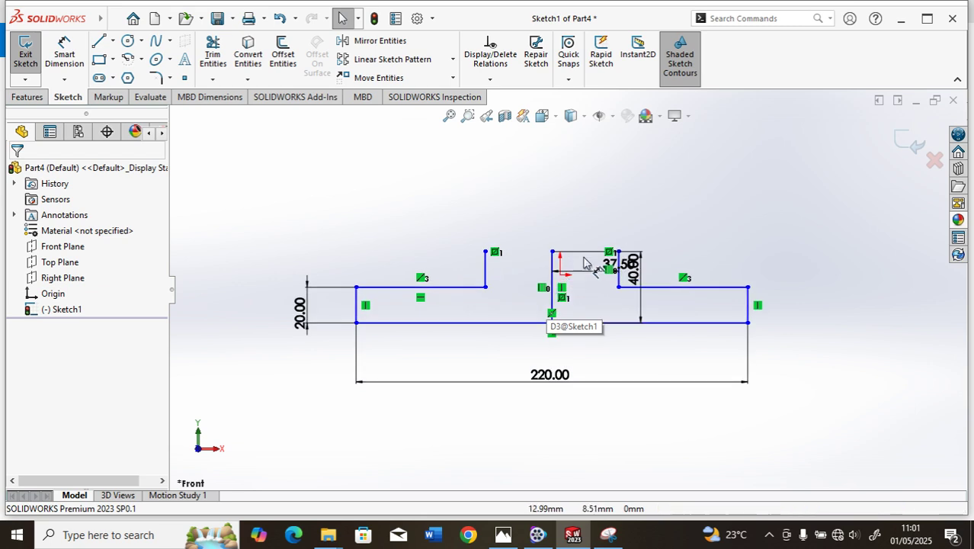
pyautogui.click(128, 40)
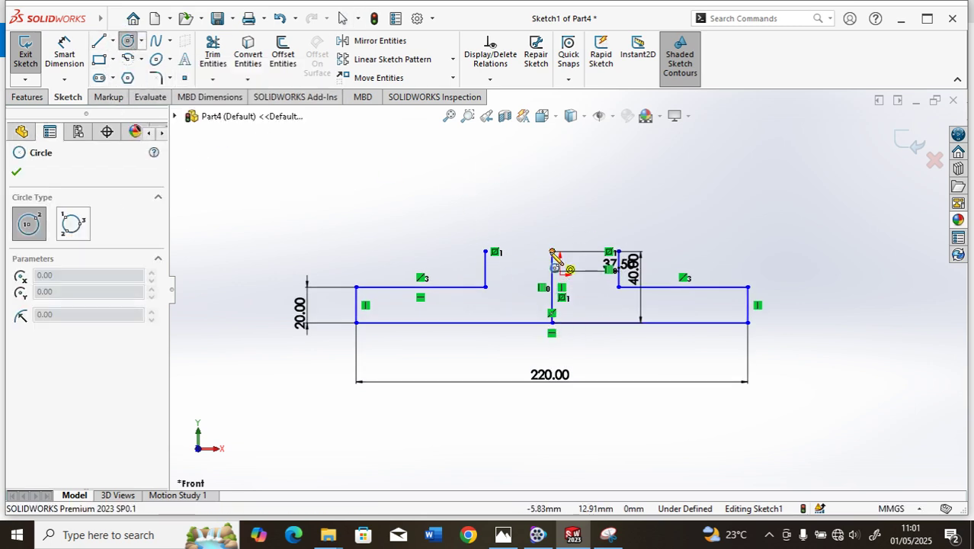
pyautogui.click(552, 252)
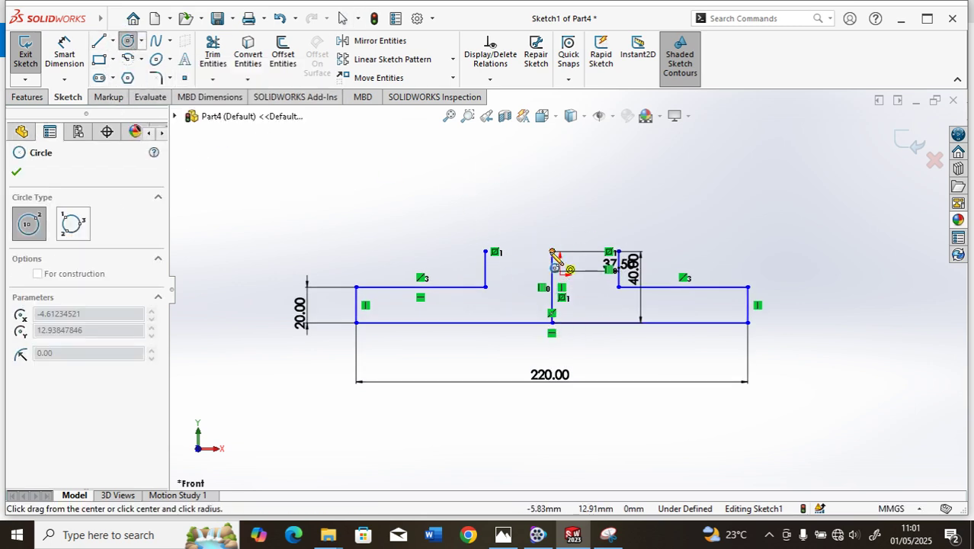
pyautogui.click(637, 265)
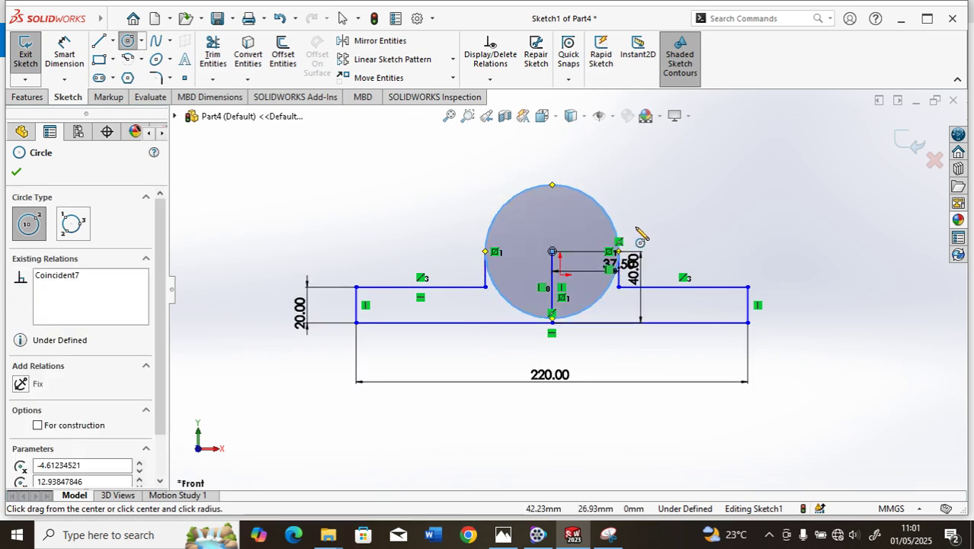
# Sketch a concentric inner circle about 44 mm in diameter inside the large circle.
pyautogui.scroll(-3, 640, 238)
pyautogui.click(127, 38)
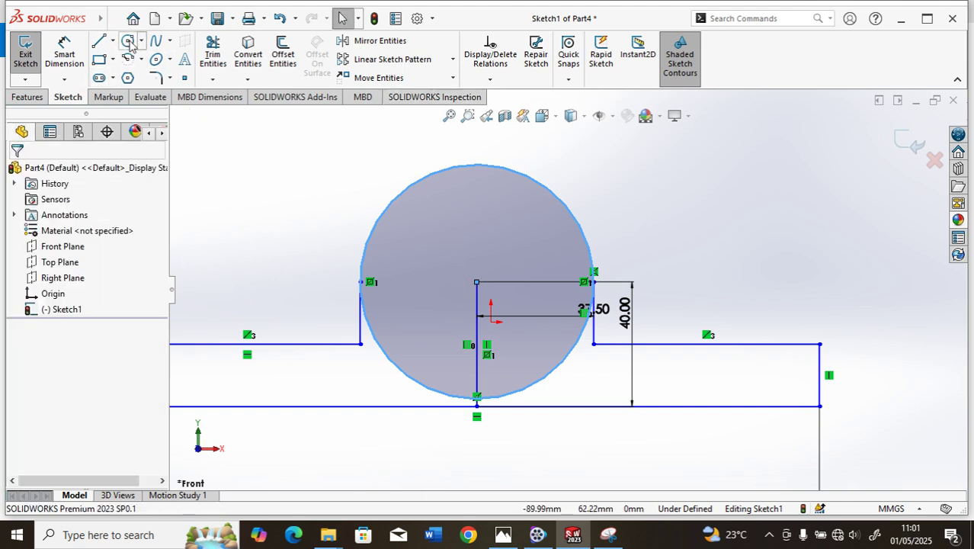
pyautogui.click(128, 42)
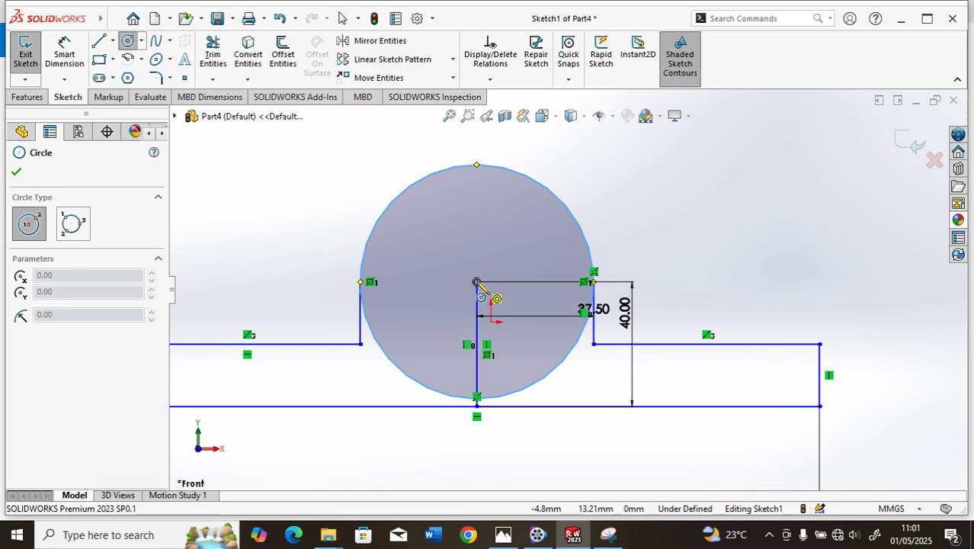
pyautogui.click(476, 282)
pyautogui.click(518, 226)
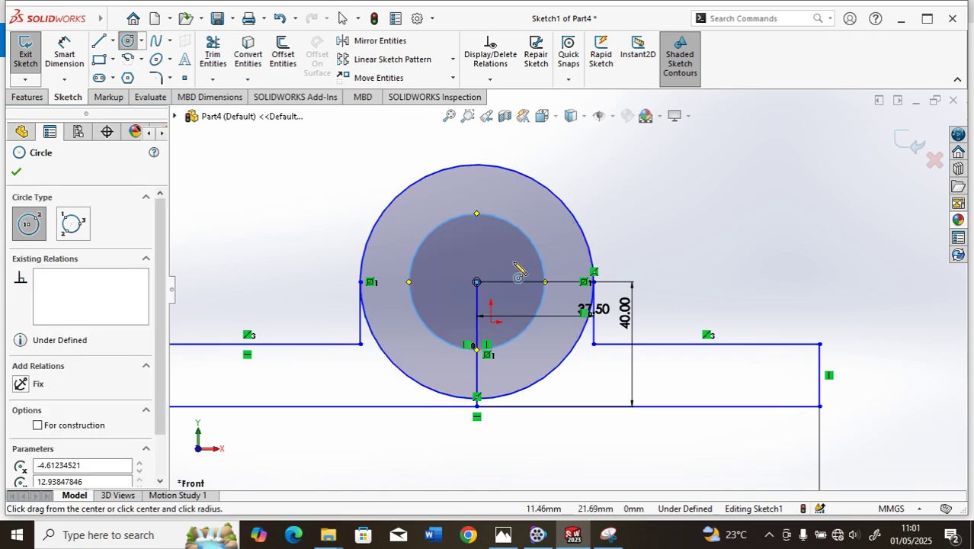
# Dimension the inner circle and set its diameter to 50 mm.
pyautogui.click(64, 53)
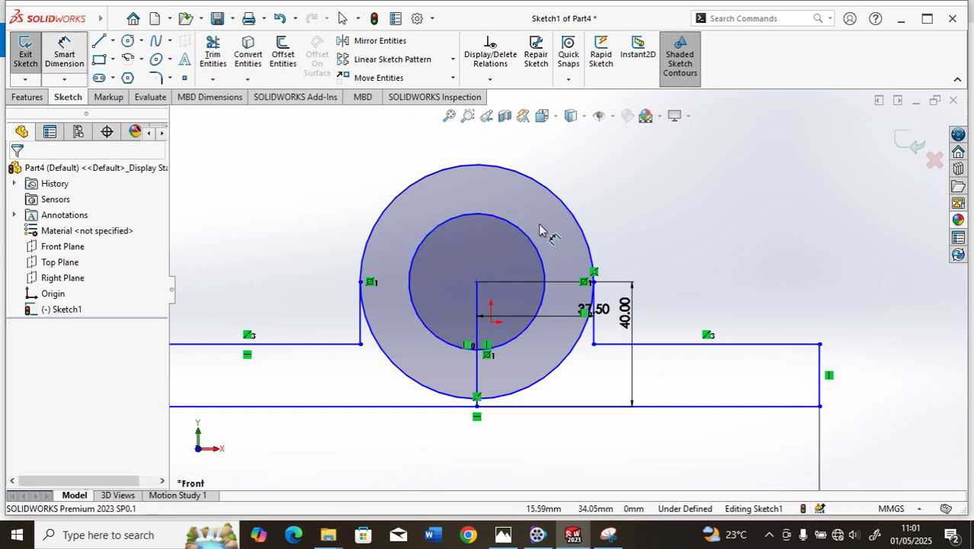
pyautogui.click(542, 254)
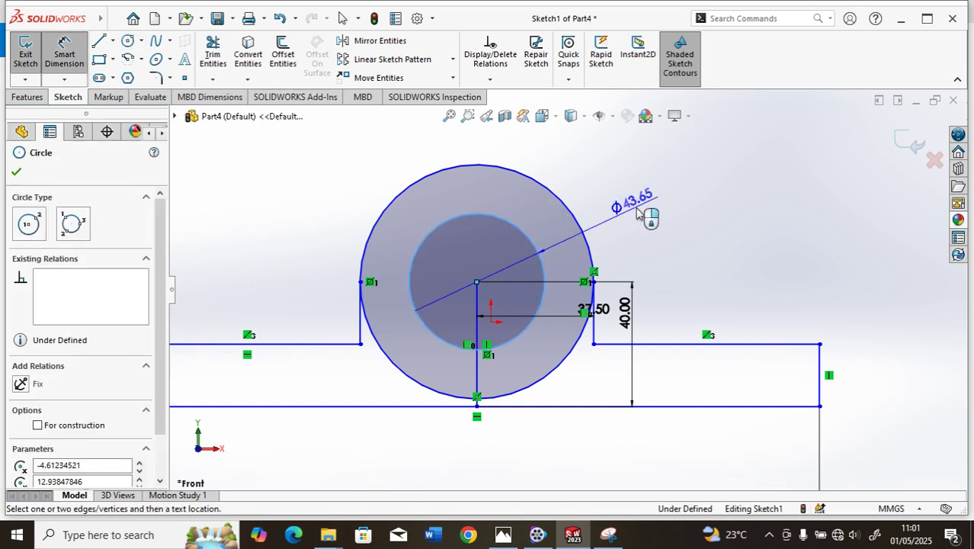
pyautogui.click(641, 207)
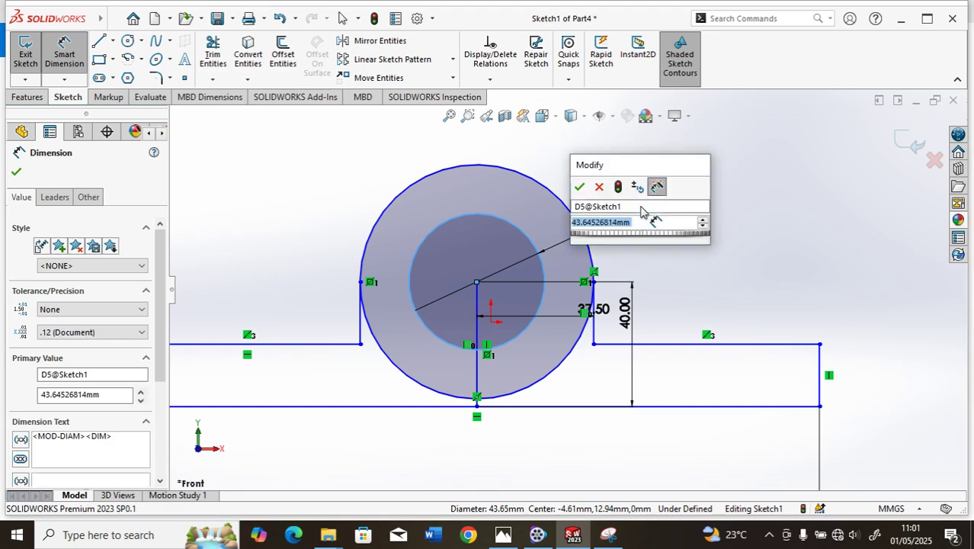
pyautogui.write('50')
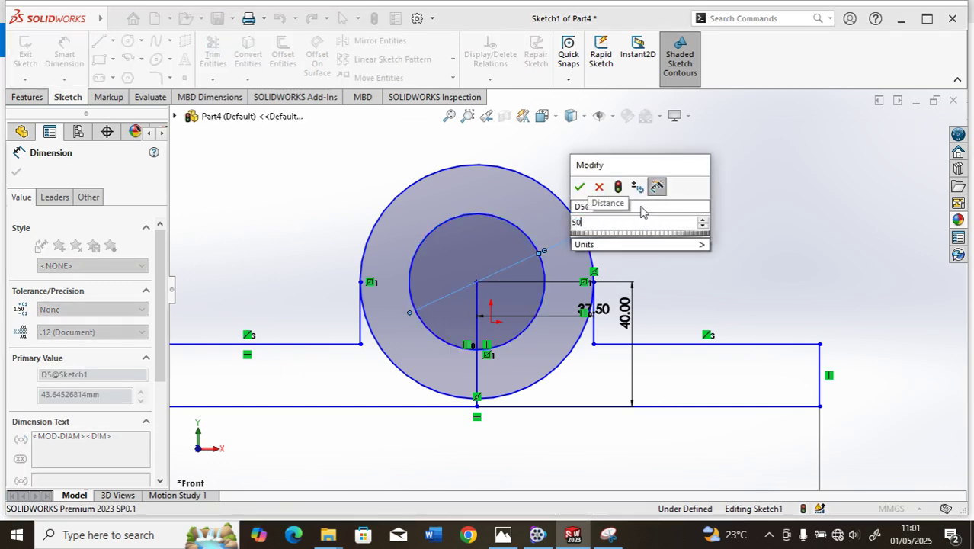
pyautogui.press('Return')
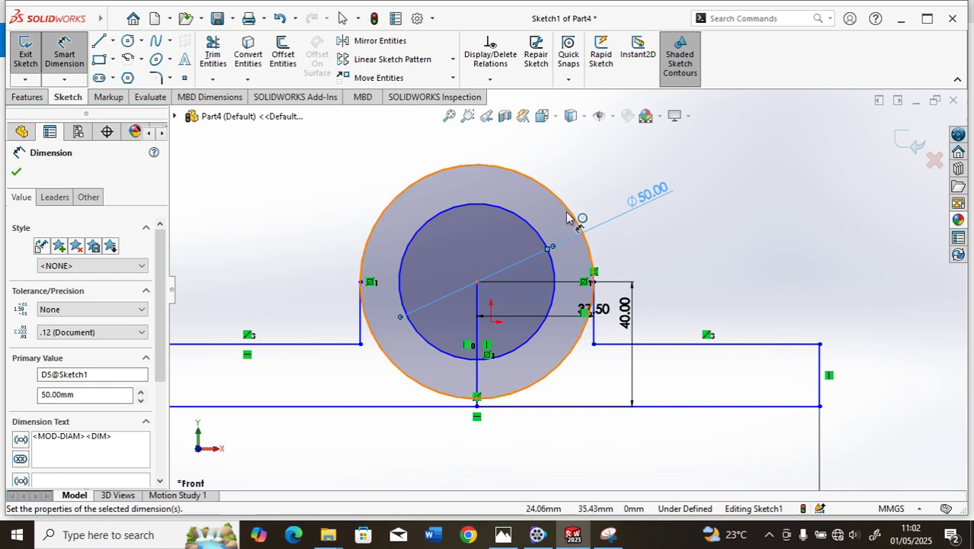
# Dimension the outer circle's diameter above the circle and keep it as a driven dimension.
pyautogui.click(575, 213)
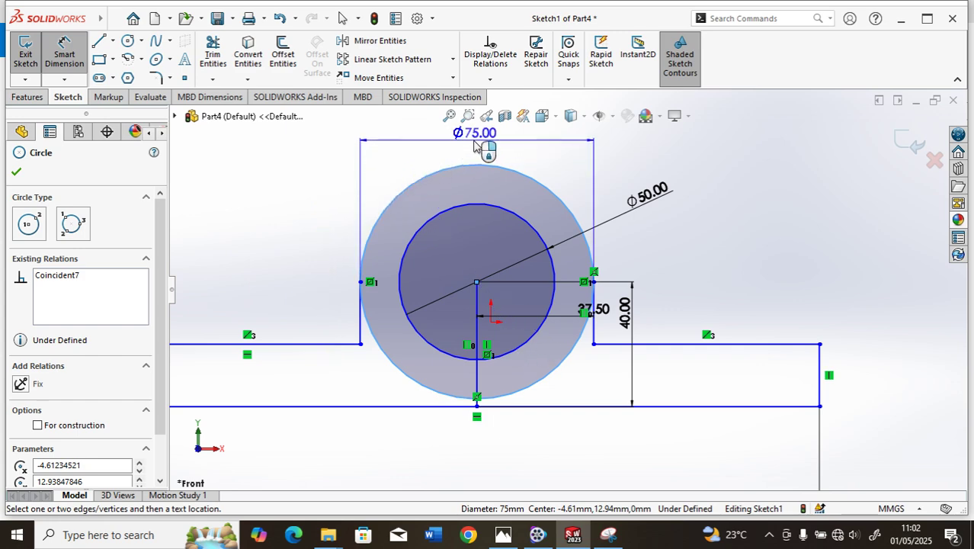
pyautogui.click(474, 145)
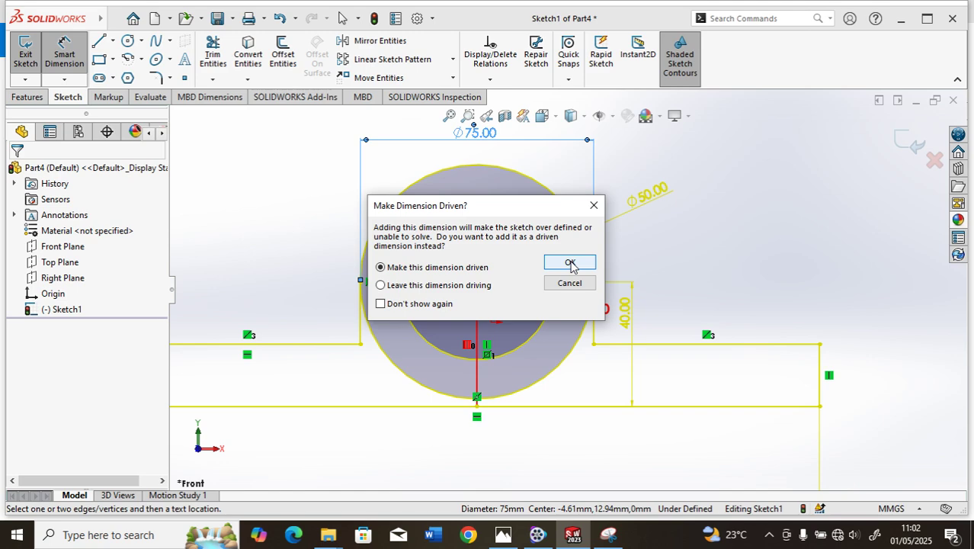
pyautogui.click(570, 263)
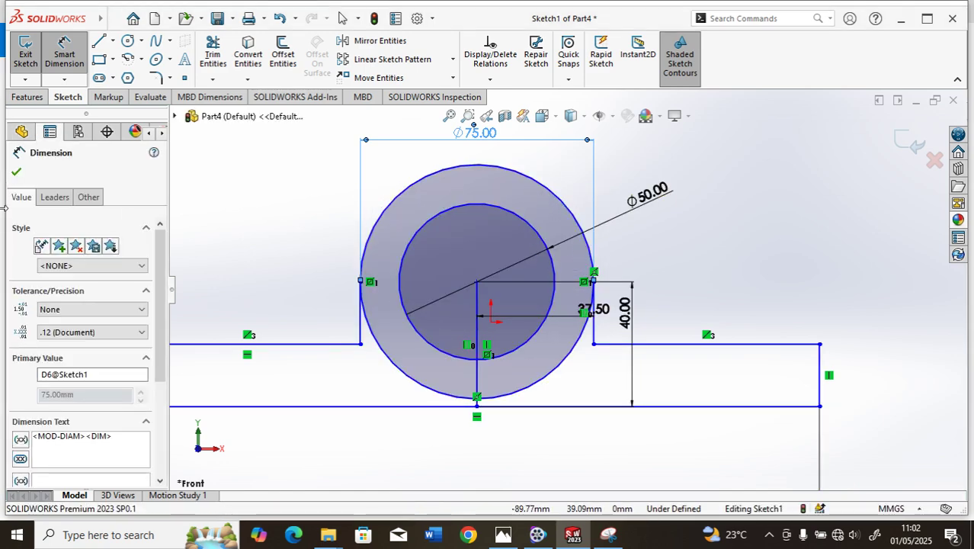
pyautogui.click(20, 179)
# Trim away the lower half of the outer circle, leaving an arch between the two upright side lines.
pyautogui.scroll(3, 672, 217)
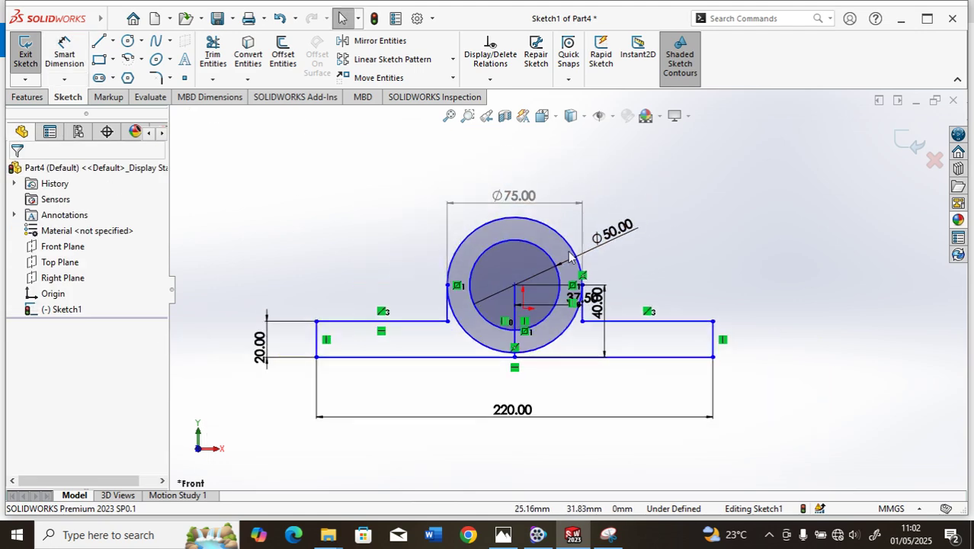
pyautogui.scroll(-3, 571, 258)
pyautogui.scroll(3, 524, 359)
pyautogui.scroll(-3, 563, 343)
pyautogui.scroll(3, 581, 348)
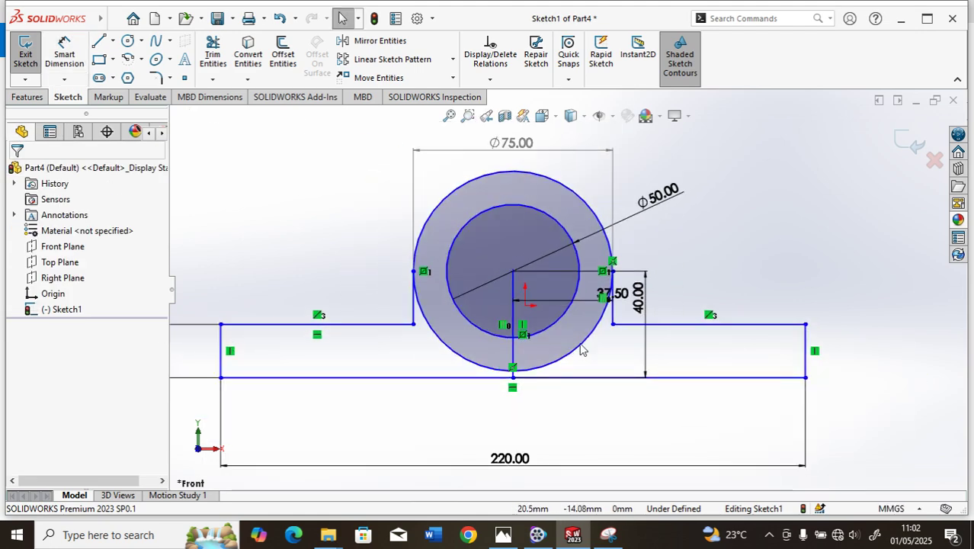
pyautogui.scroll(-4, 581, 347)
pyautogui.scroll(2, 581, 344)
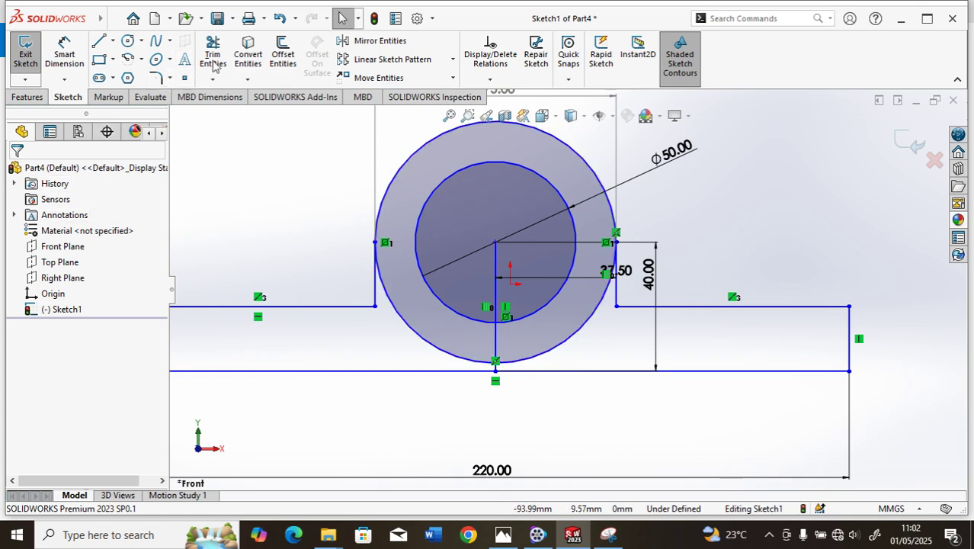
pyautogui.click(212, 54)
pyautogui.click(571, 349)
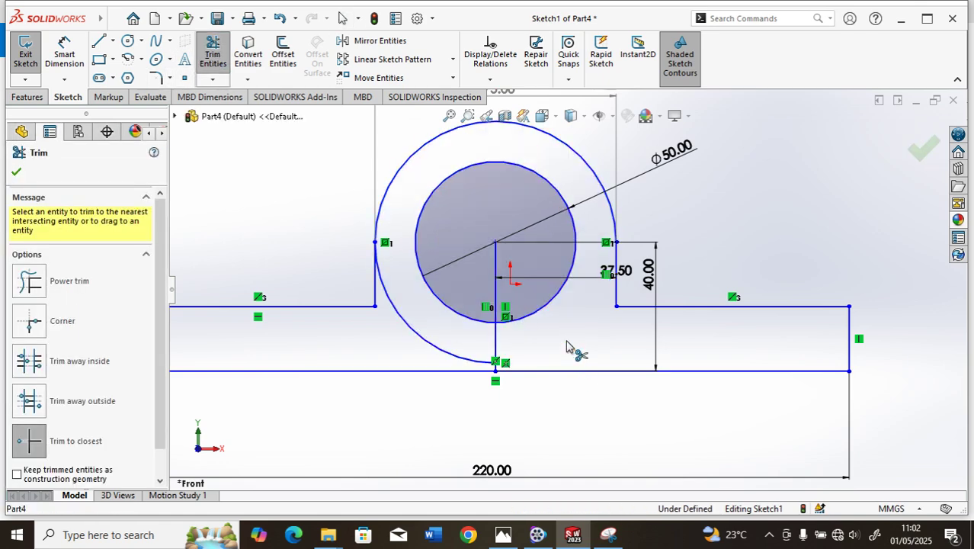
pyautogui.click(451, 352)
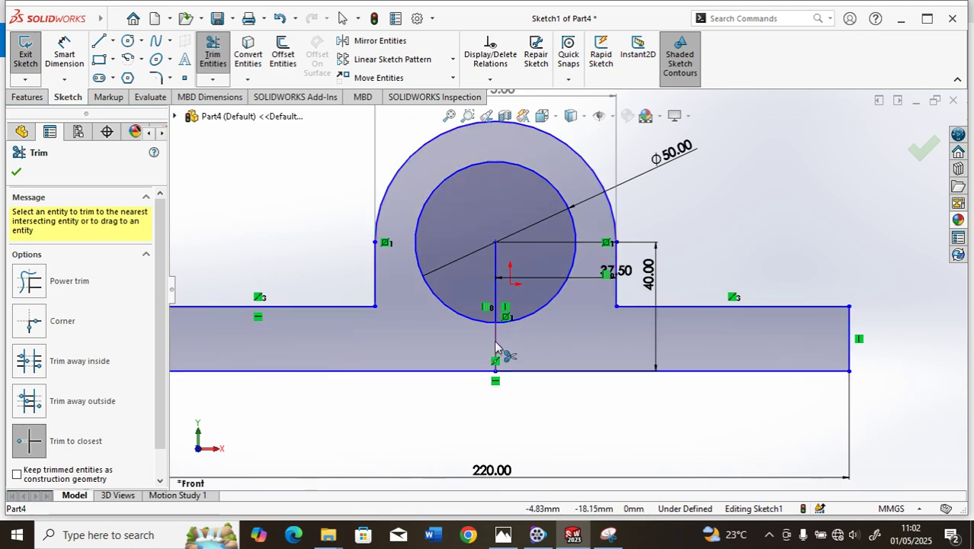
pyautogui.scroll(-2, 499, 351)
pyautogui.scroll(3, 538, 300)
pyautogui.scroll(2, 539, 301)
pyautogui.scroll(-2, 567, 244)
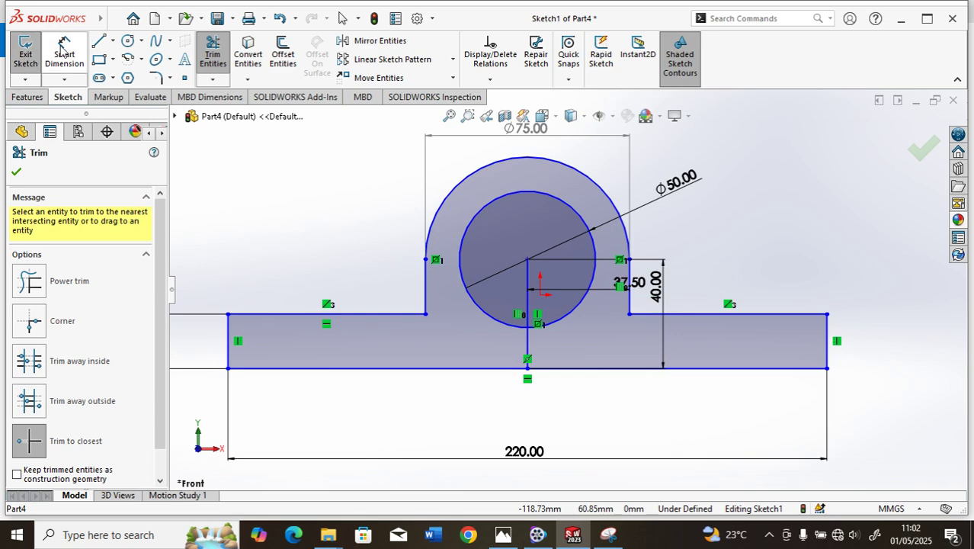
pyautogui.click(15, 173)
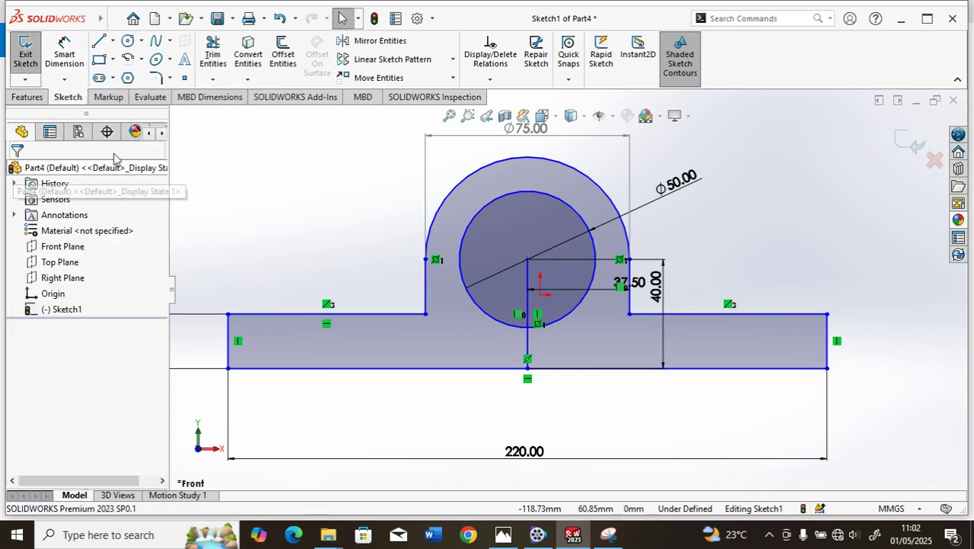
# Delete the middle vertical line running from the base's bottom edge to the circle centre, including its dependent dimensions.
pyautogui.click(528, 305)
pyautogui.rightClick(529, 305)
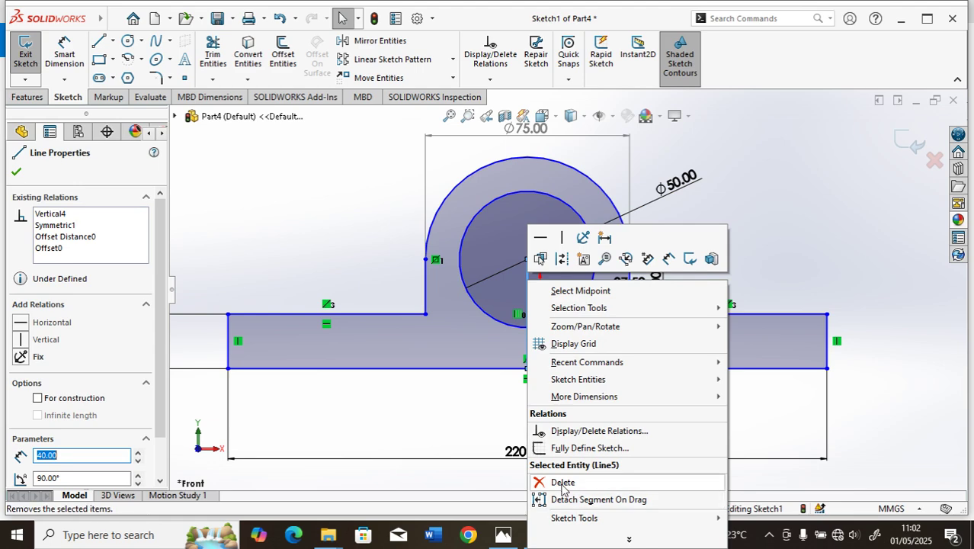
pyautogui.click(565, 483)
pyautogui.click(407, 268)
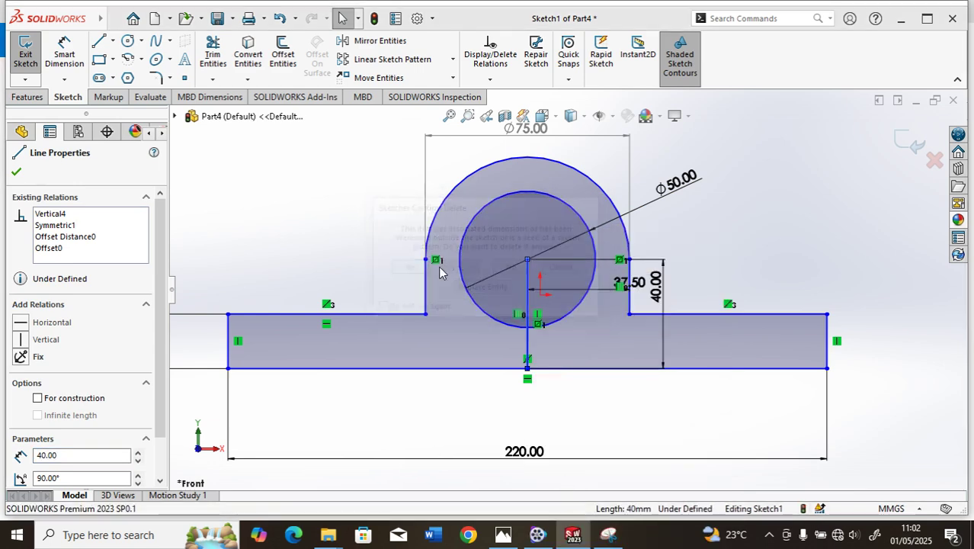
pyautogui.scroll(2, 554, 281)
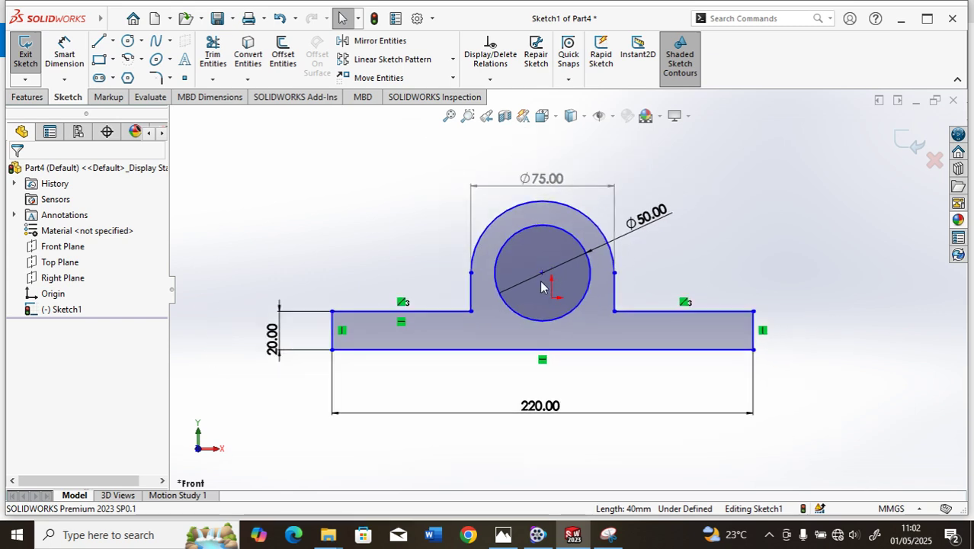
# Try a sketch fillet larger than 10 mm between the base's left top edge and the left upright line.
pyautogui.click(168, 78)
pyautogui.click(177, 94)
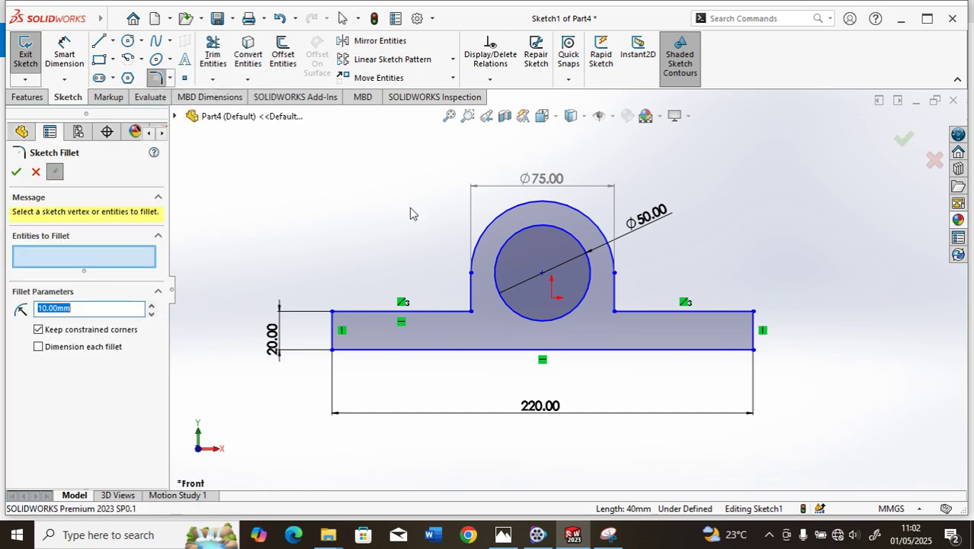
pyautogui.click(462, 312)
pyautogui.click(463, 308)
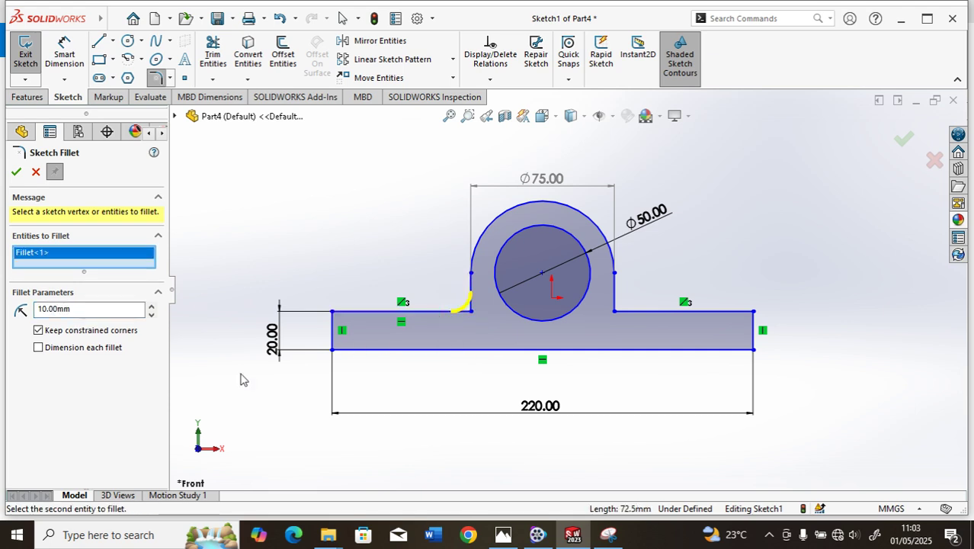
pyautogui.click(151, 309)
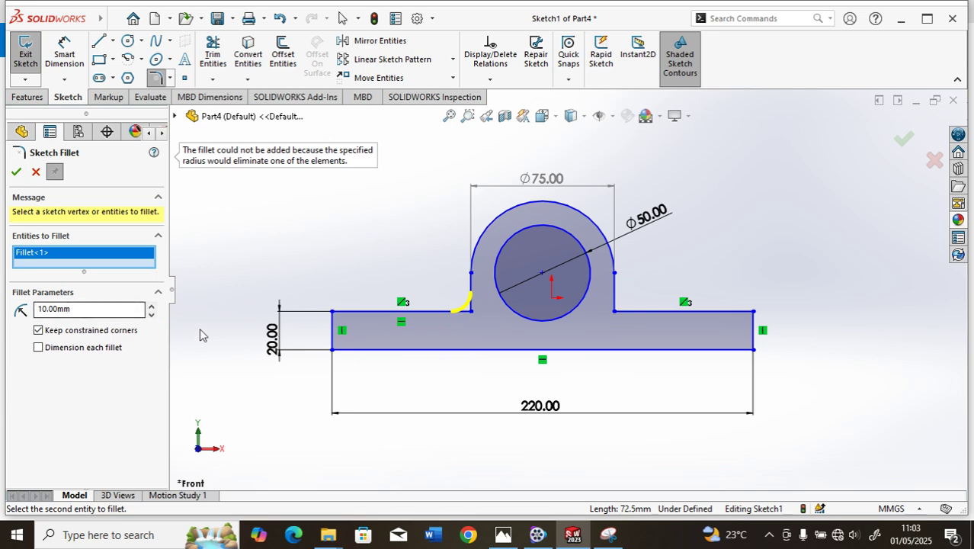
# Check the fillet radius in the reference drawing and retry the left corner fillet with Keep constrained corners off and a 1 mm radius.
pyautogui.click(502, 536)
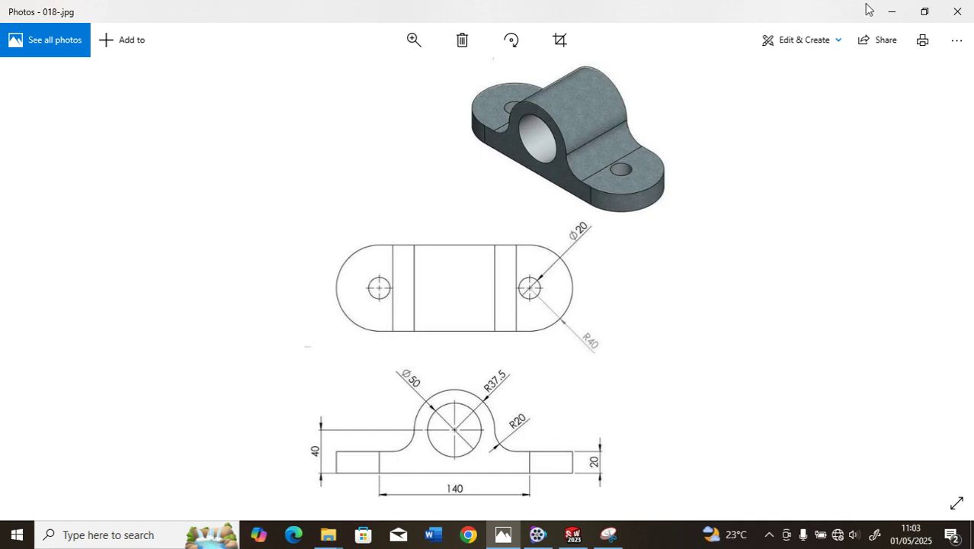
pyautogui.click(893, 12)
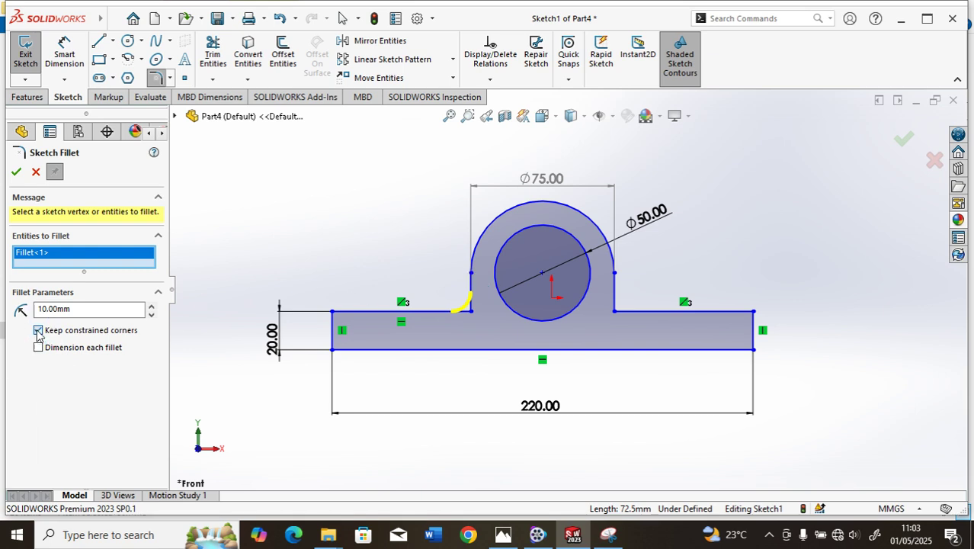
pyautogui.click(151, 308)
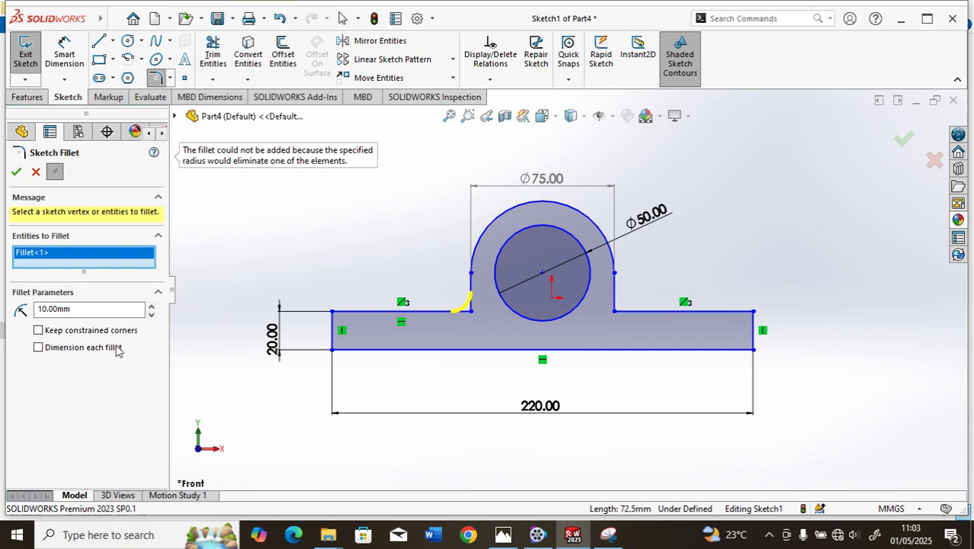
pyautogui.doubleClick(117, 305)
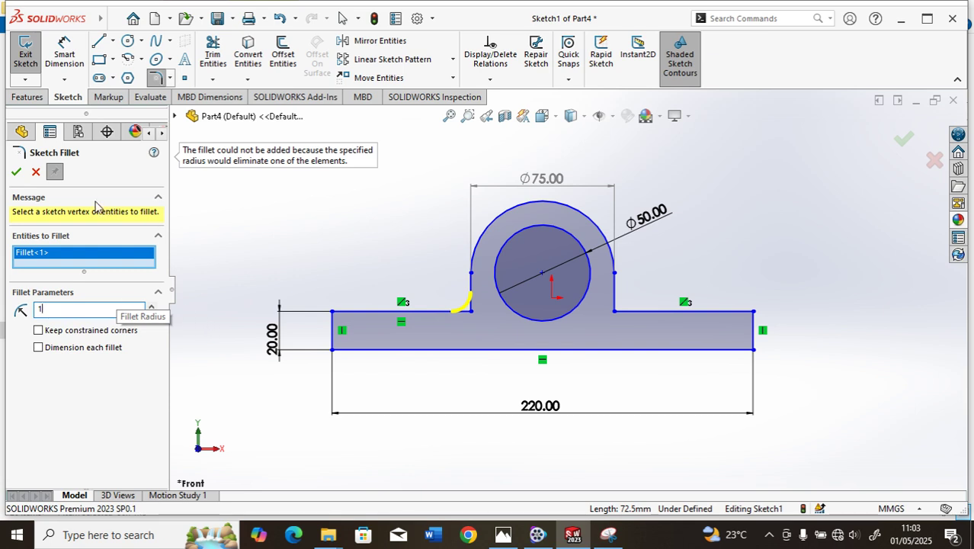
pyautogui.click(16, 171)
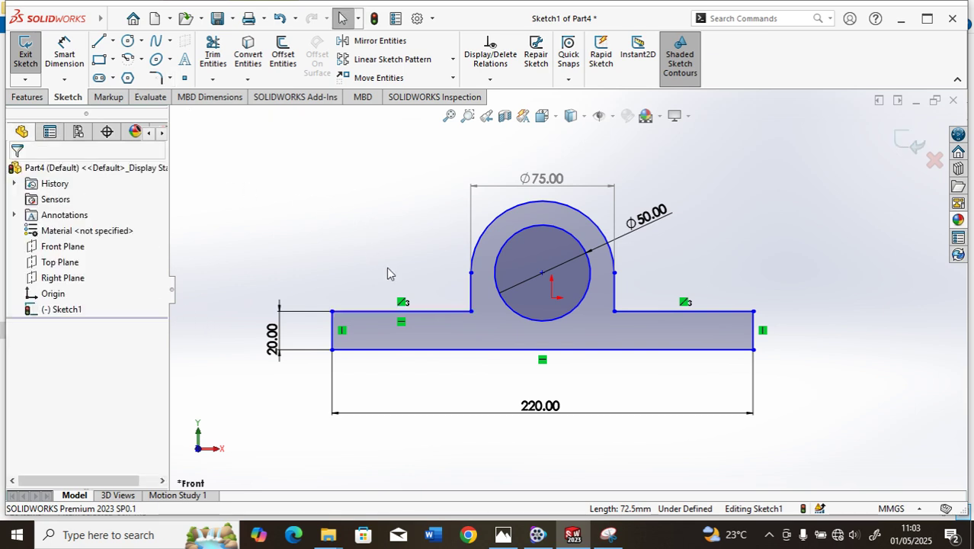
# Add a 20 mm sketch fillet between the large outer arc and the base's left top edge.
pyautogui.scroll(-2, 476, 275)
pyautogui.scroll(3, 509, 276)
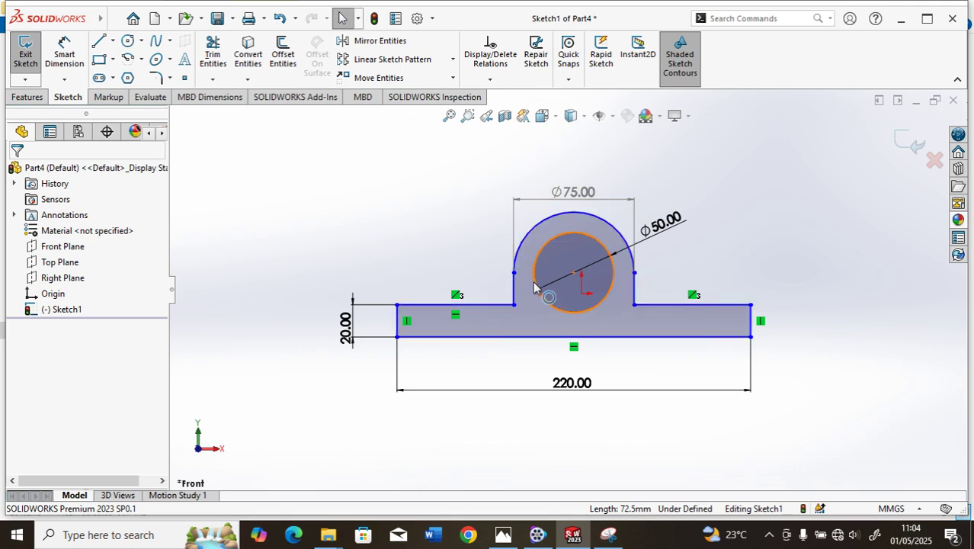
pyautogui.click(158, 77)
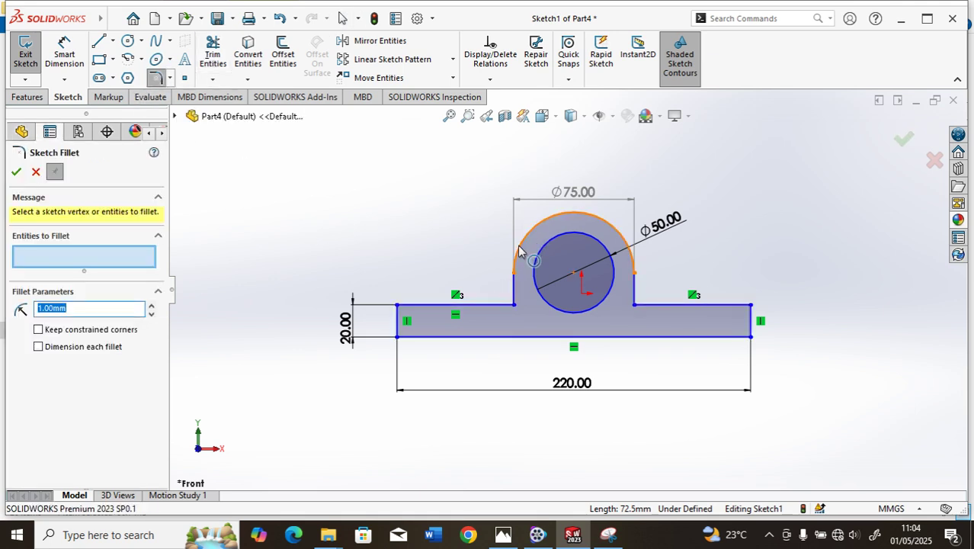
pyautogui.click(519, 252)
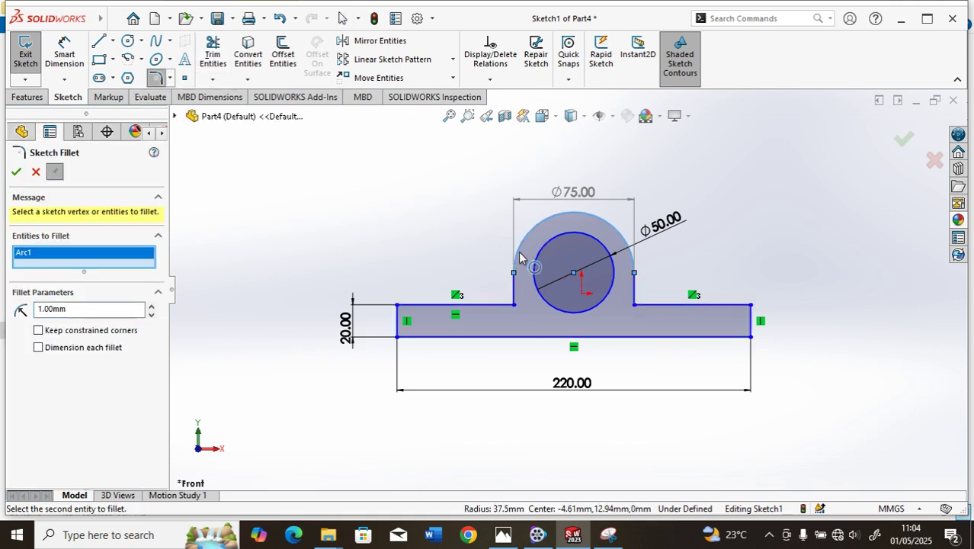
pyautogui.click(488, 305)
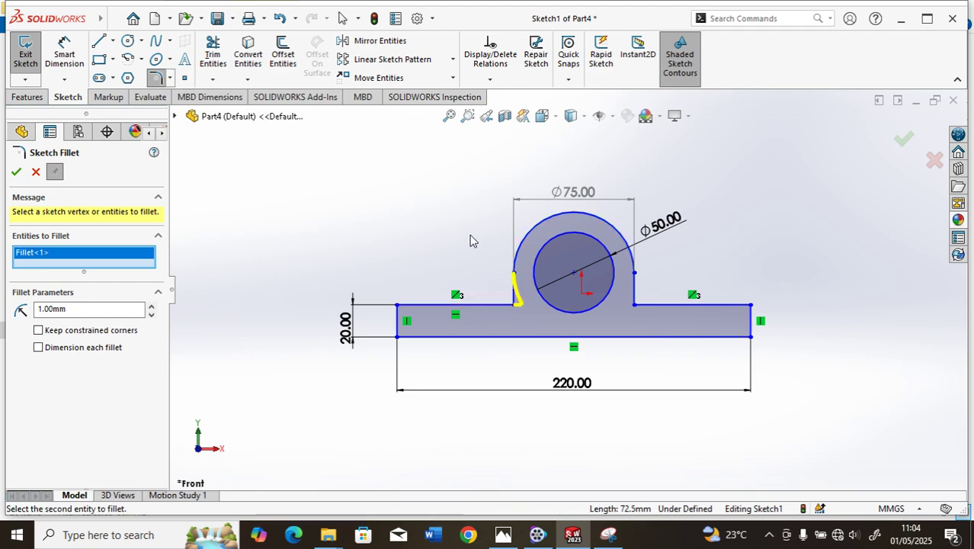
pyautogui.click(152, 305)
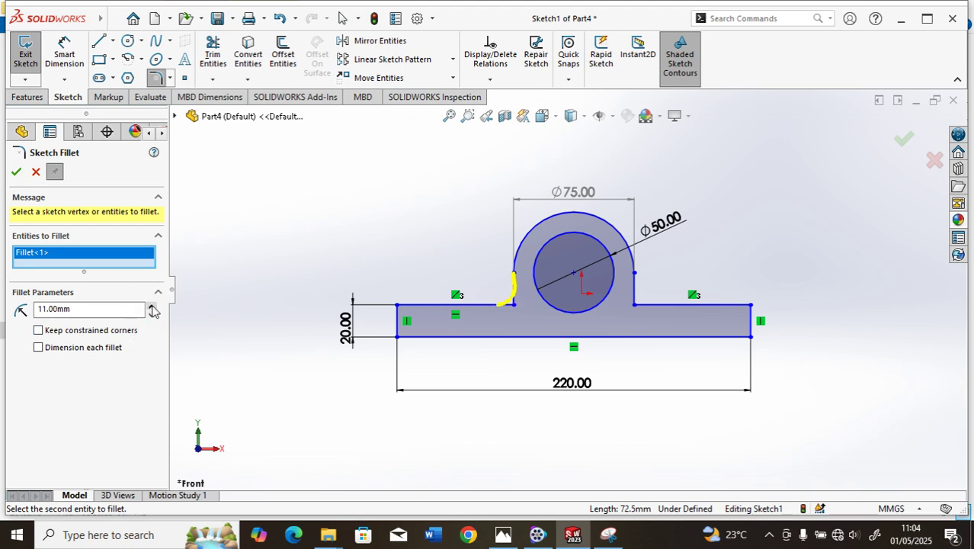
pyautogui.click(151, 305)
pyautogui.click(152, 314)
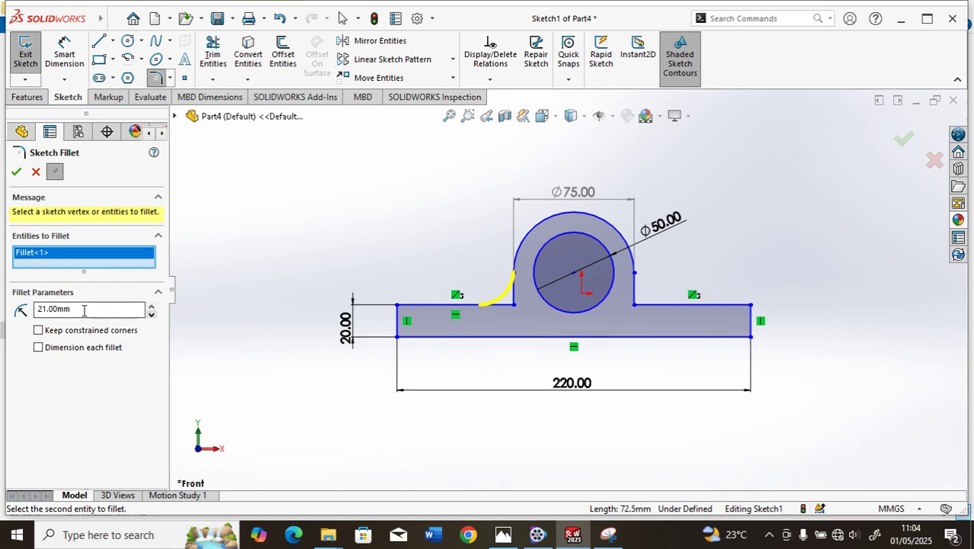
pyautogui.moveTo(73, 309); pyautogui.dragTo(23, 310)
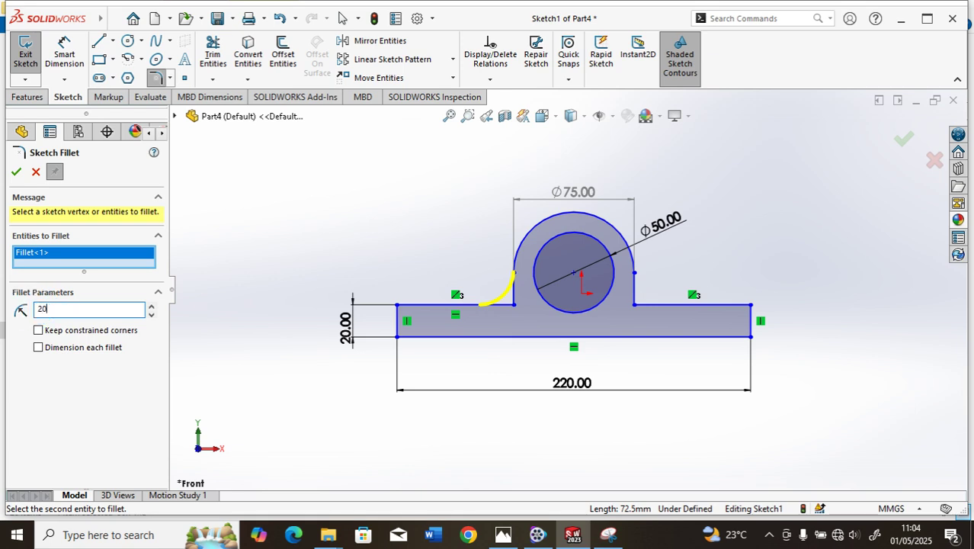
pyautogui.click(19, 175)
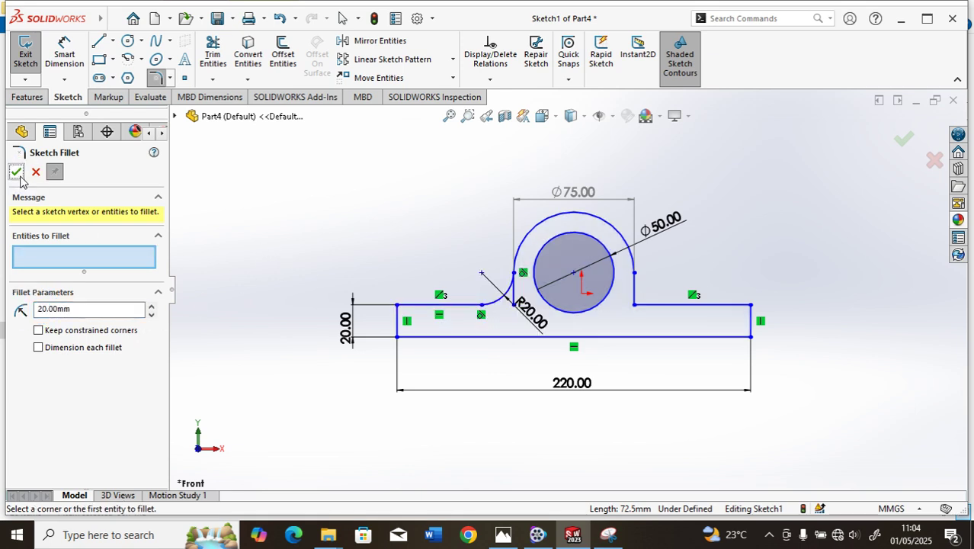
# Add a 20 mm sketch fillet between the large outer arc and the base's right top edge.
pyautogui.scroll(-3, 522, 307)
pyautogui.scroll(2, 560, 296)
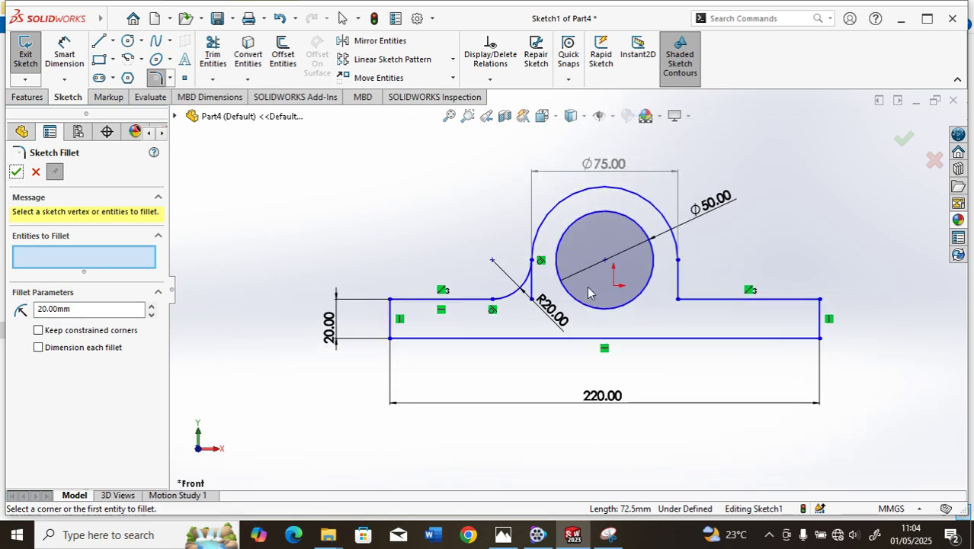
pyautogui.scroll(-2, 606, 274)
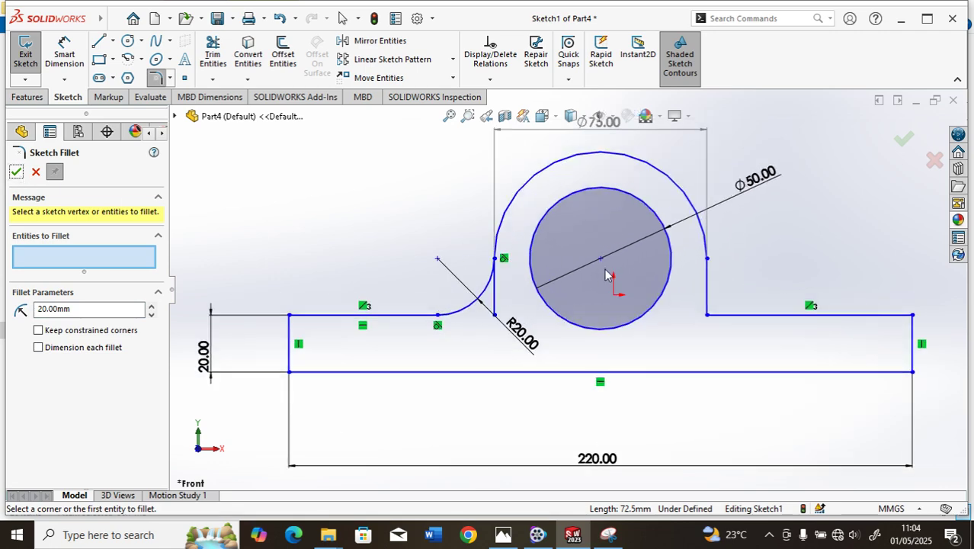
pyautogui.click(706, 236)
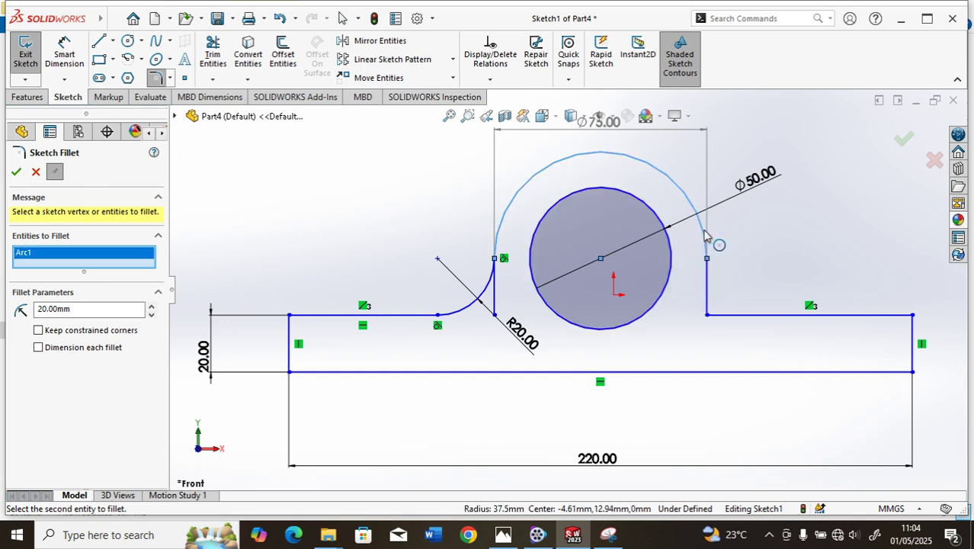
pyautogui.click(750, 315)
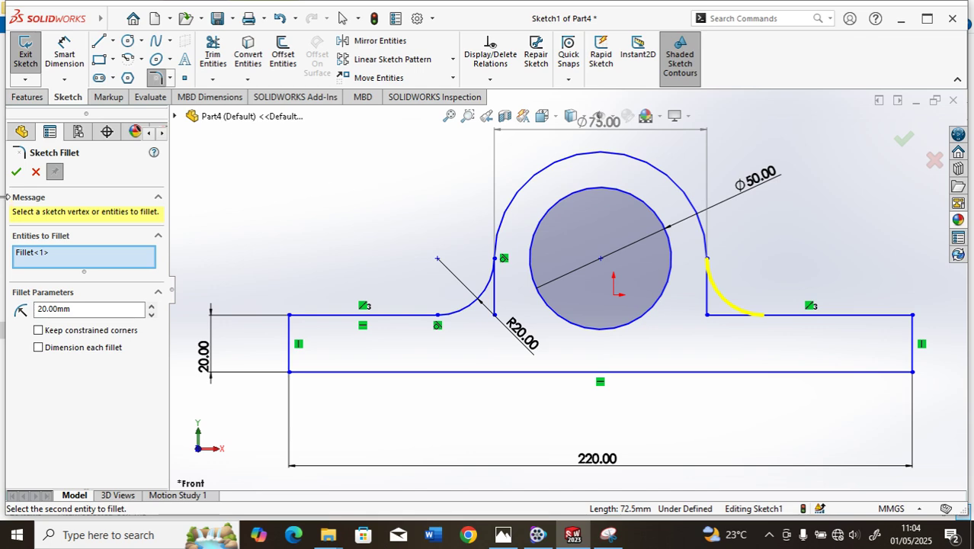
pyautogui.click(16, 172)
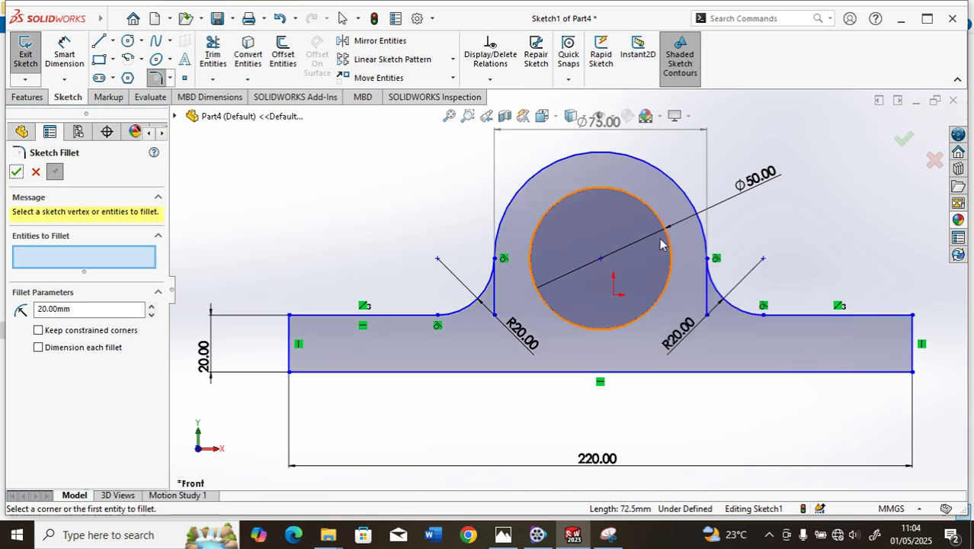
pyautogui.scroll(-2, 720, 296)
pyautogui.scroll(3, 719, 295)
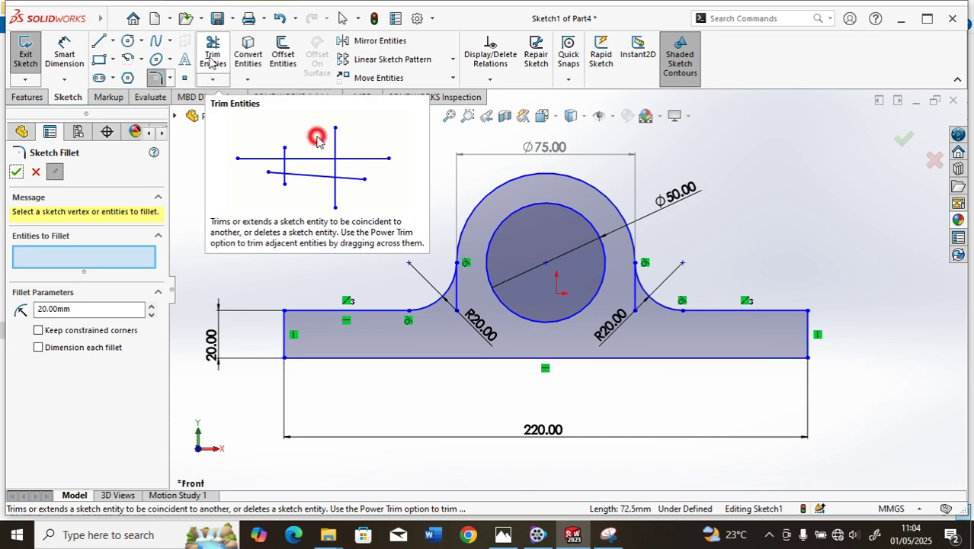
# Trim away the two leftover upright line segments behind the R20 fillets using Trim to closest.
pyautogui.click(213, 55)
pyautogui.click(456, 298)
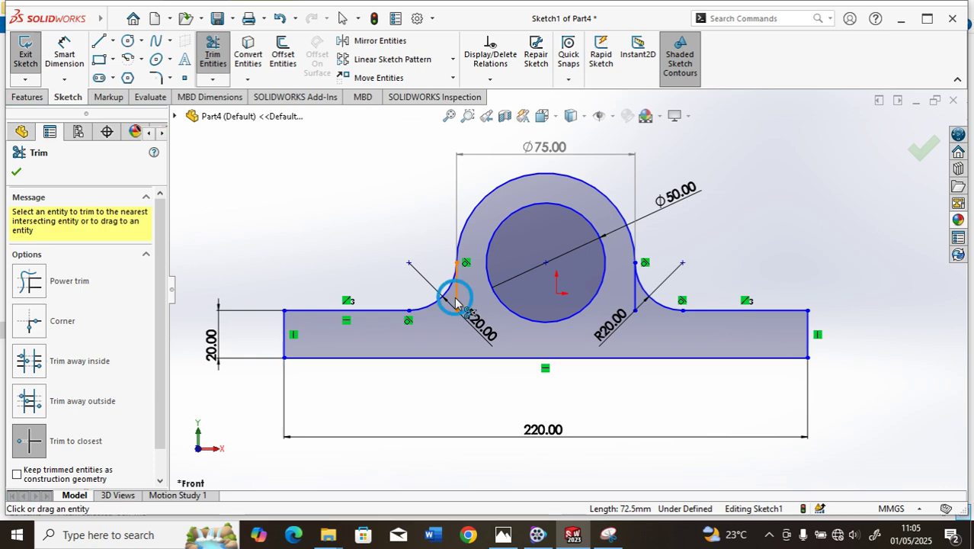
pyautogui.click(636, 303)
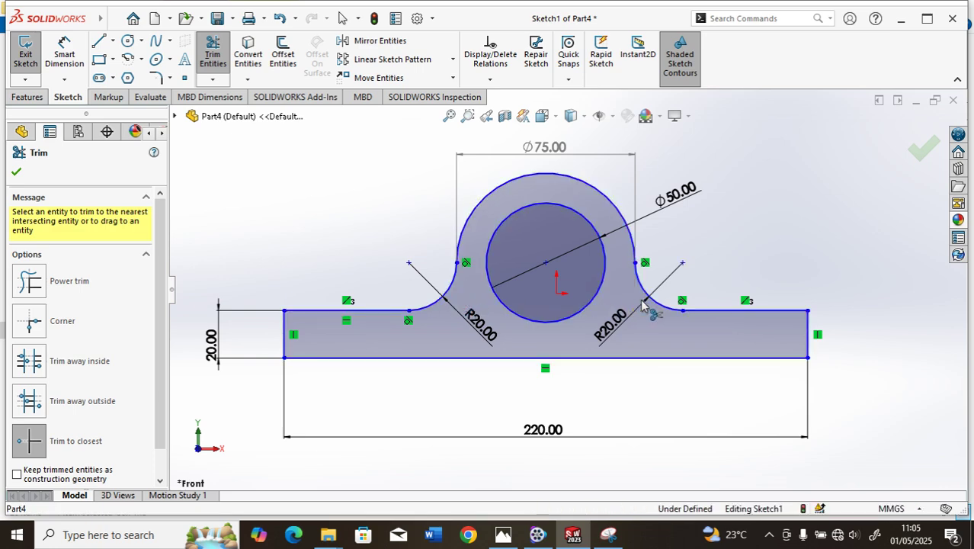
pyautogui.scroll(-3, 687, 272)
pyautogui.scroll(5, 688, 272)
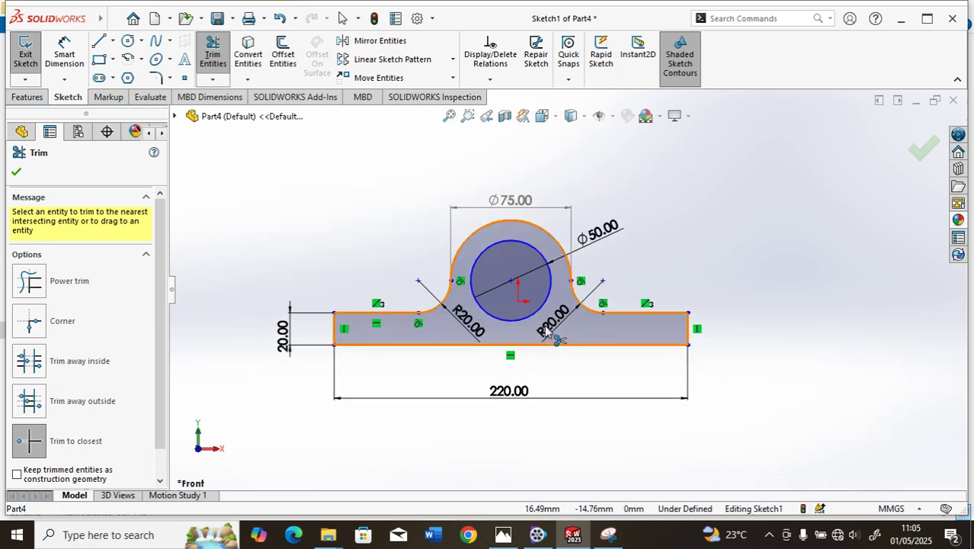
pyautogui.scroll(-3, 537, 333)
pyautogui.scroll(3, 629, 274)
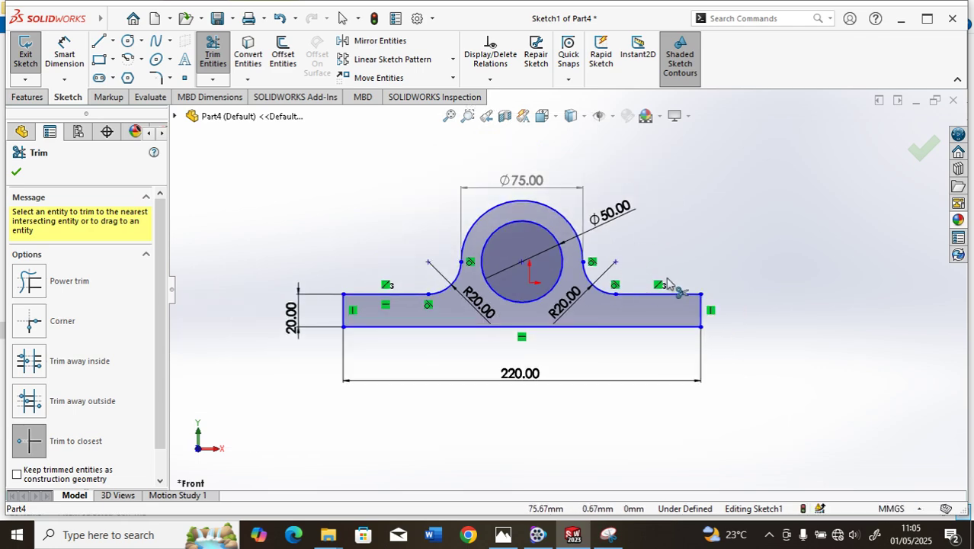
pyautogui.click(23, 174)
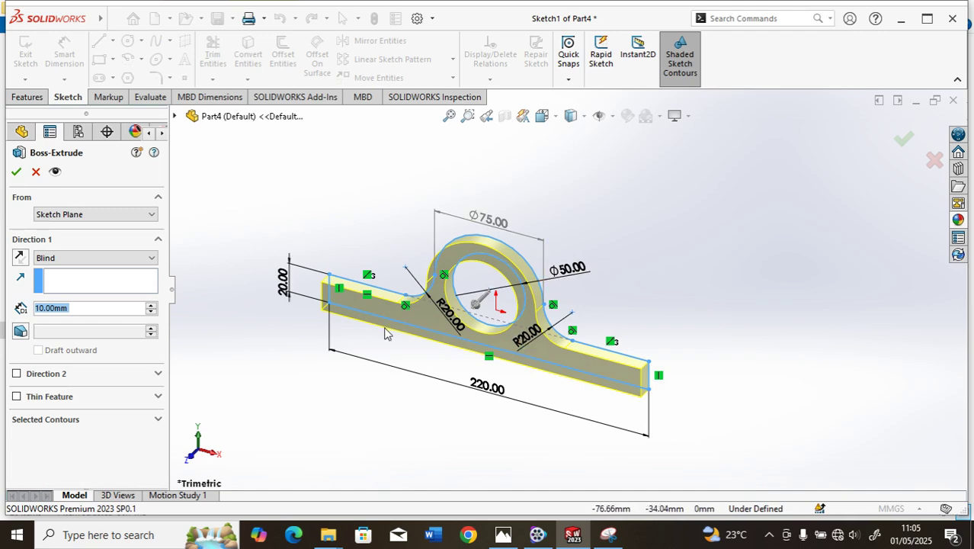
# Extrude the bracket profile 80 mm Blind, with the direction reversed to run behind the sketch plane.
pyautogui.moveTo(476, 302); pyautogui.dragTo(548, 233)
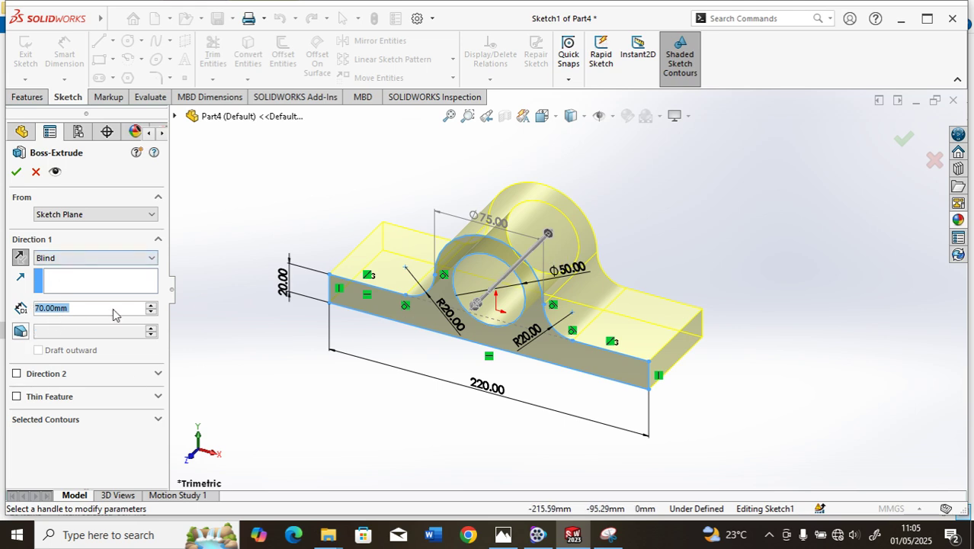
pyautogui.click(152, 305)
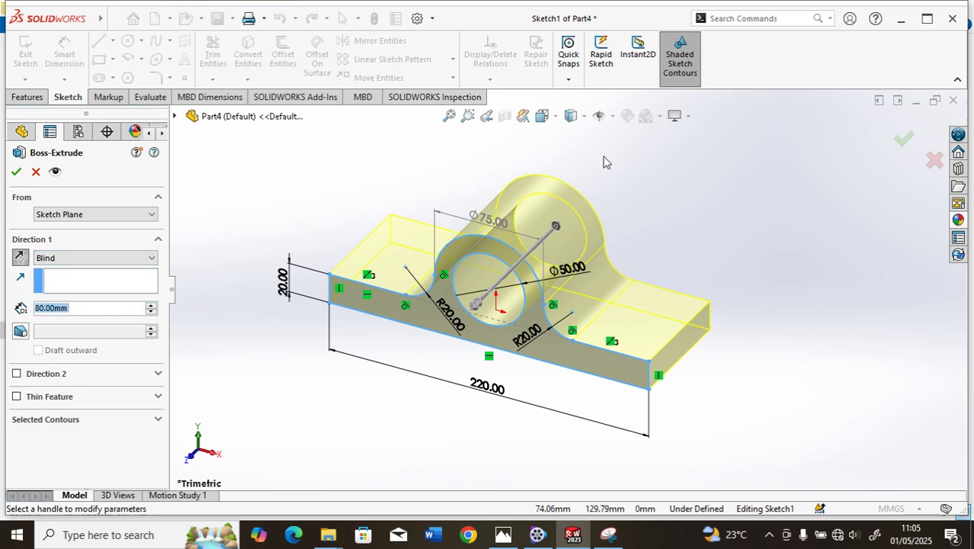
pyautogui.click(17, 172)
pyautogui.scroll(3, 533, 266)
pyautogui.scroll(-3, 561, 281)
pyautogui.scroll(3, 613, 316)
pyautogui.scroll(-3, 543, 313)
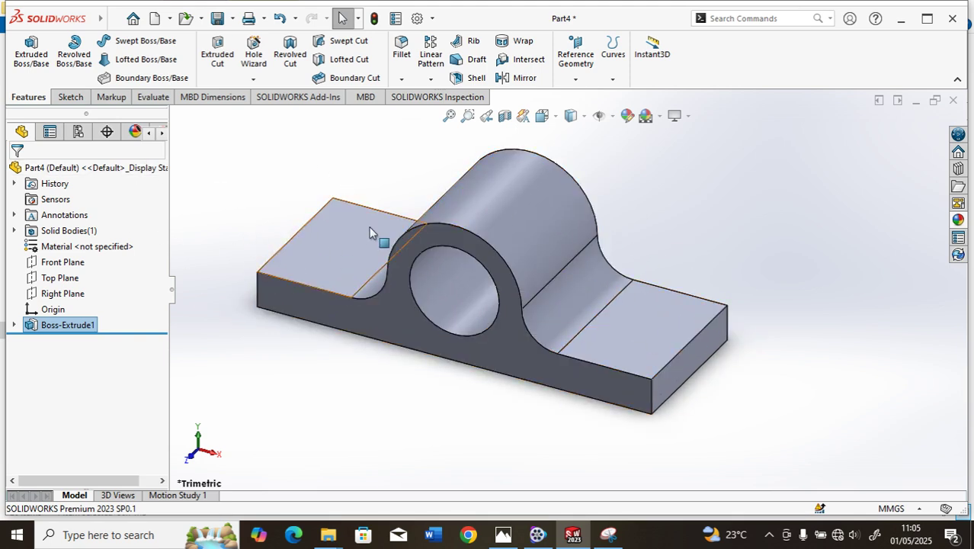
# Start a symmetric Fillet on the base's front right vertical corner edge with a 40 mm radius.
pyautogui.click(652, 396)
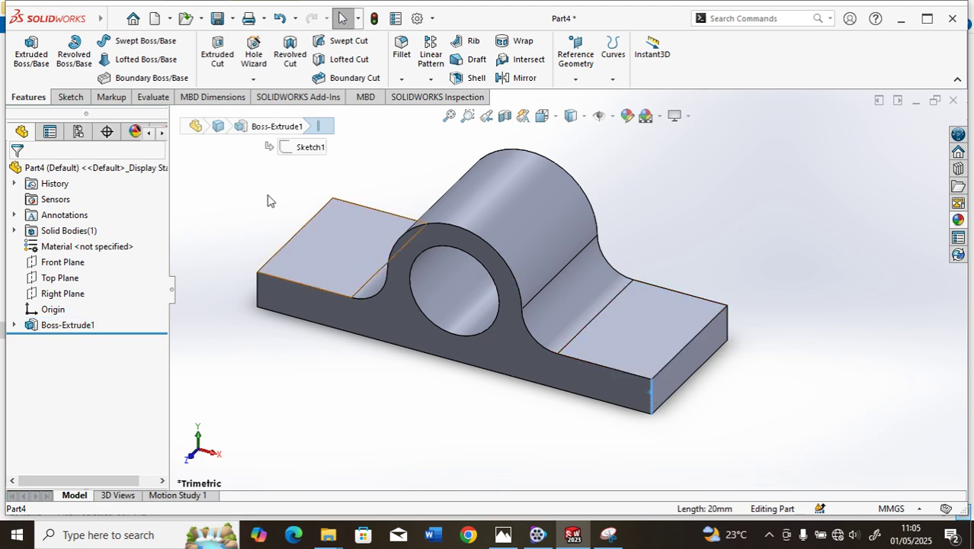
pyautogui.click(402, 80)
pyautogui.click(415, 94)
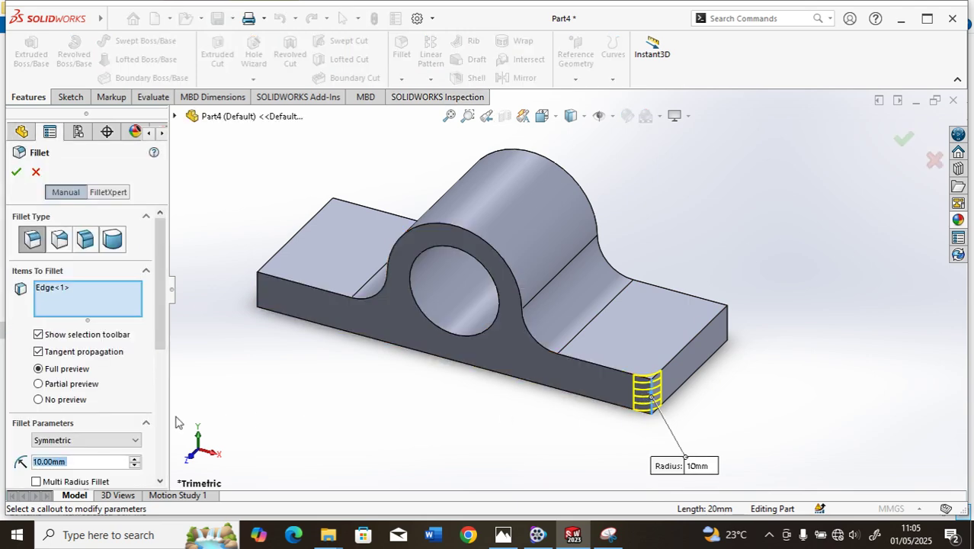
pyautogui.click(135, 459)
pyautogui.click(135, 459)
pyautogui.click(134, 459)
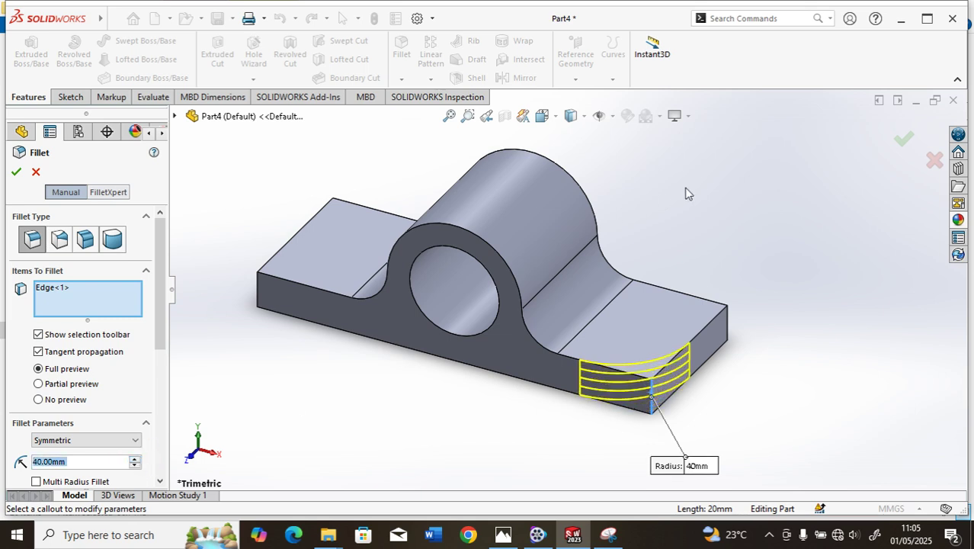
# Add the base's other three vertical corner edges to the 40 mm fillet and complete it.
pyautogui.click(724, 323)
pyautogui.scroll(3, 756, 319)
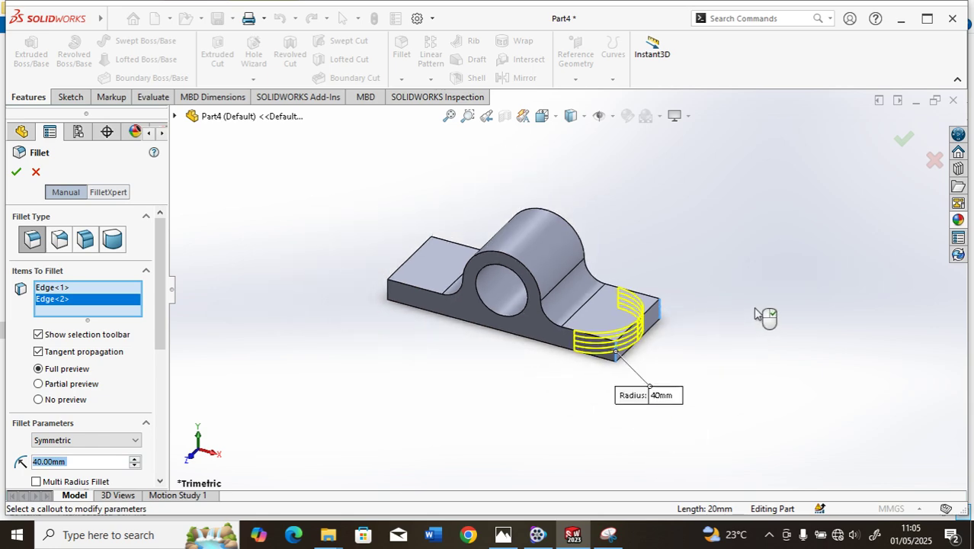
pyautogui.click(388, 291)
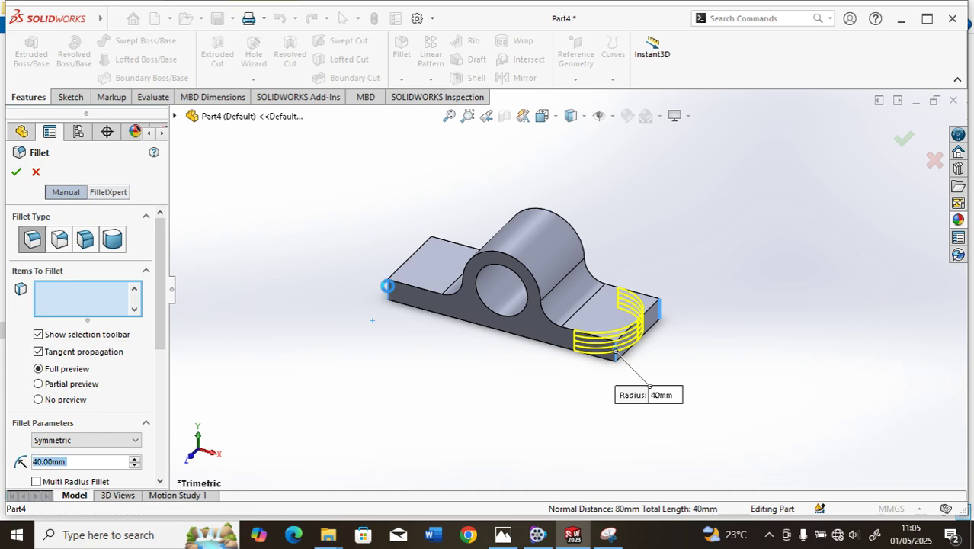
pyautogui.scroll(2, 436, 170)
pyautogui.scroll(-6, 524, 197)
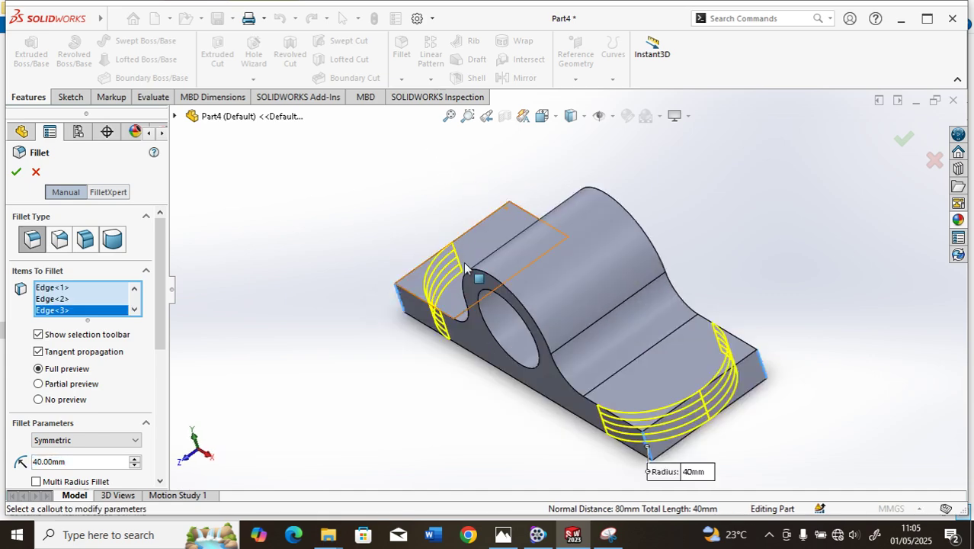
pyautogui.scroll(1, 512, 175)
pyautogui.moveTo(705, 213); pyautogui.dragTo(735, 211, button='middle')
pyautogui.click(736, 214)
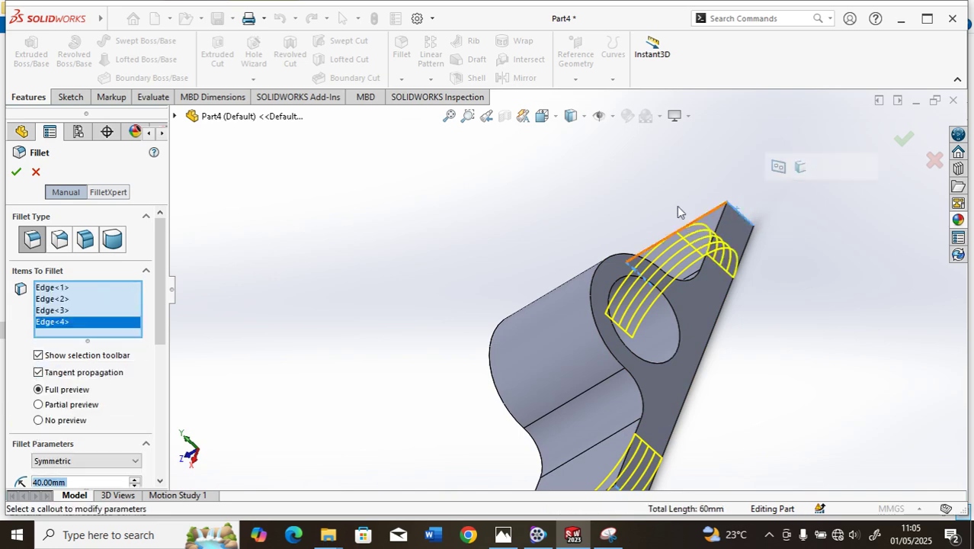
pyautogui.moveTo(340, 274); pyautogui.dragTo(459, 257, button='middle')
pyautogui.moveTo(385, 257); pyautogui.dragTo(318, 269, button='middle')
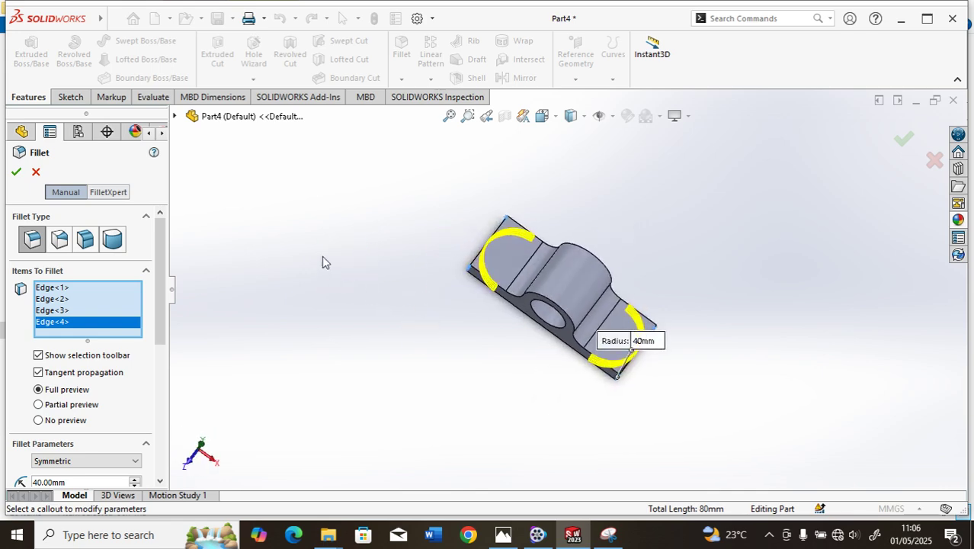
pyautogui.click(16, 173)
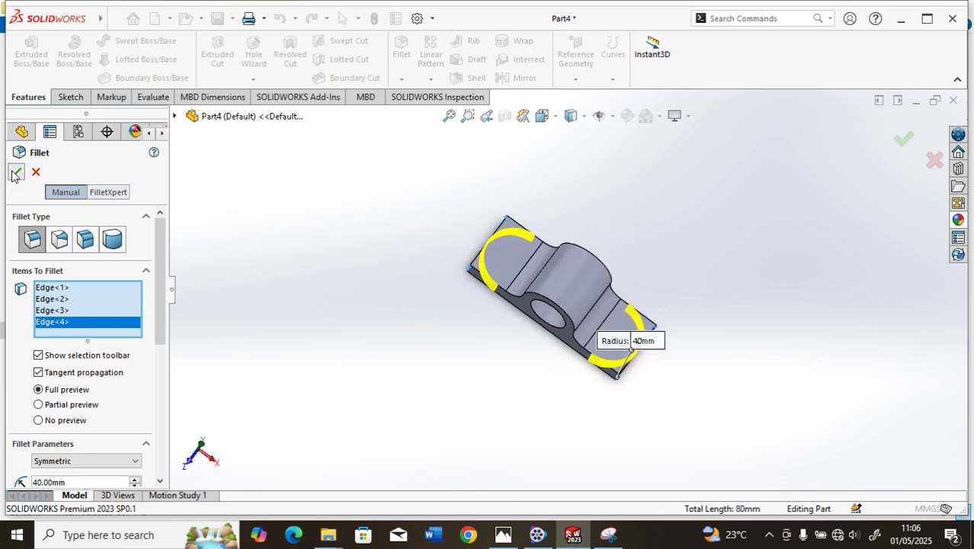
pyautogui.scroll(-3, 619, 273)
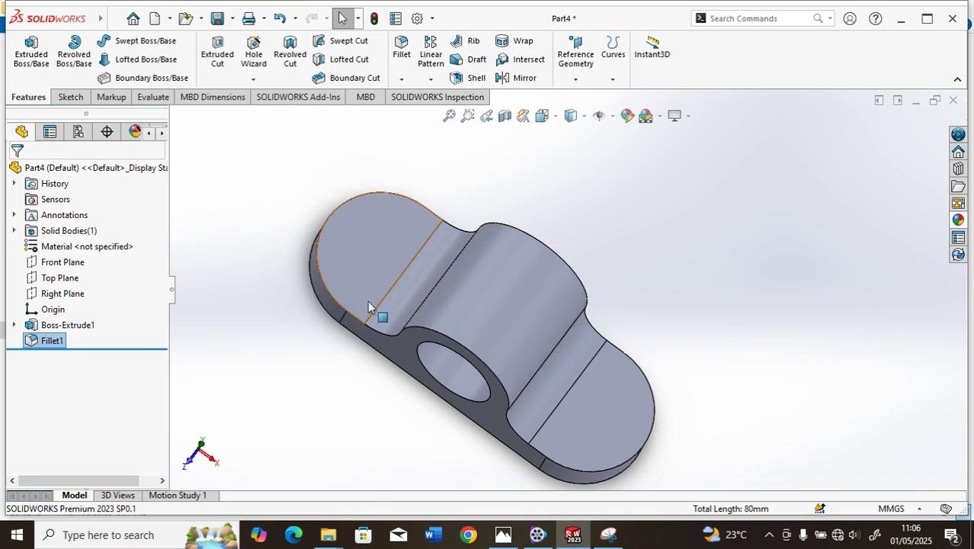
# Begin an Extruded Cut with its sketch on the underside face of the base.
pyautogui.scroll(2, 423, 254)
pyautogui.scroll(-2, 454, 284)
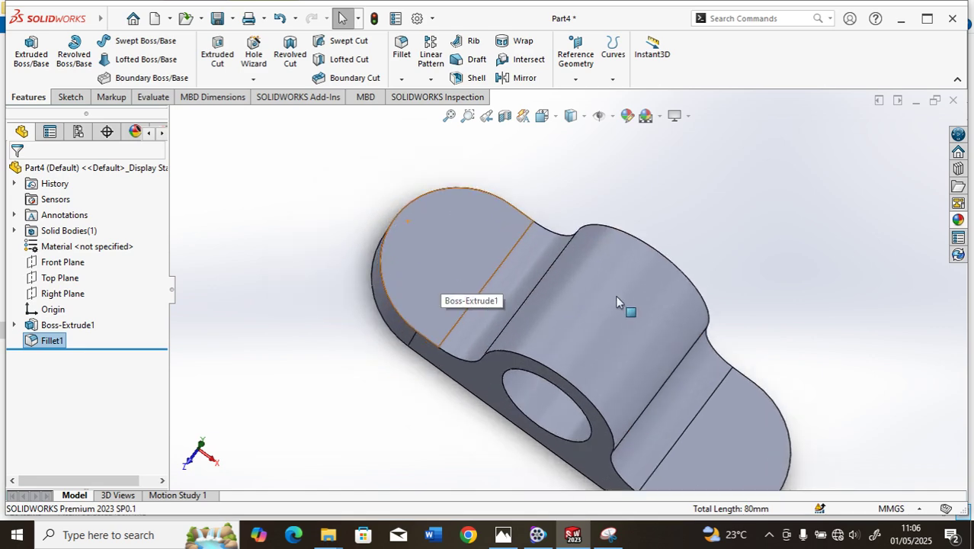
pyautogui.scroll(3, 522, 272)
pyautogui.scroll(2, 527, 293)
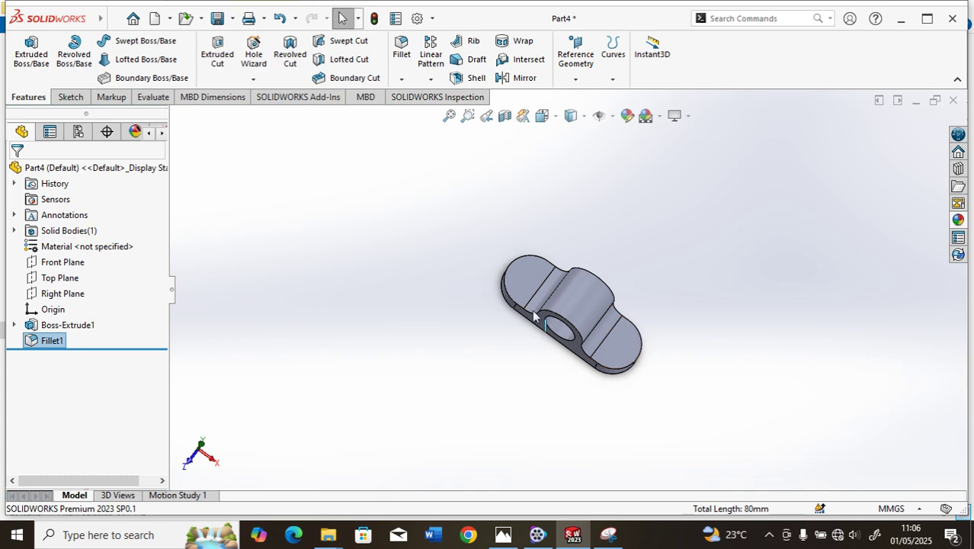
pyautogui.moveTo(512, 418); pyautogui.dragTo(585, 182, button='middle')
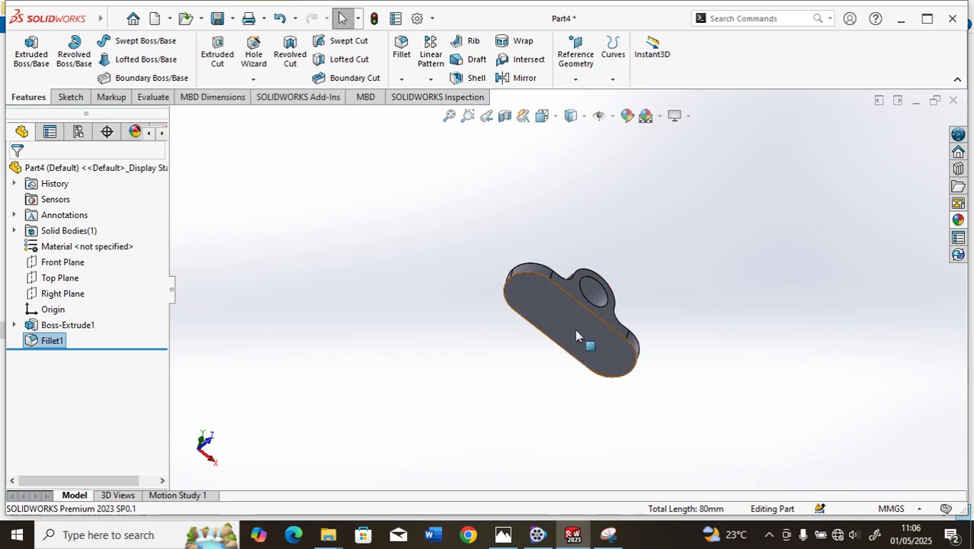
pyautogui.click(574, 332)
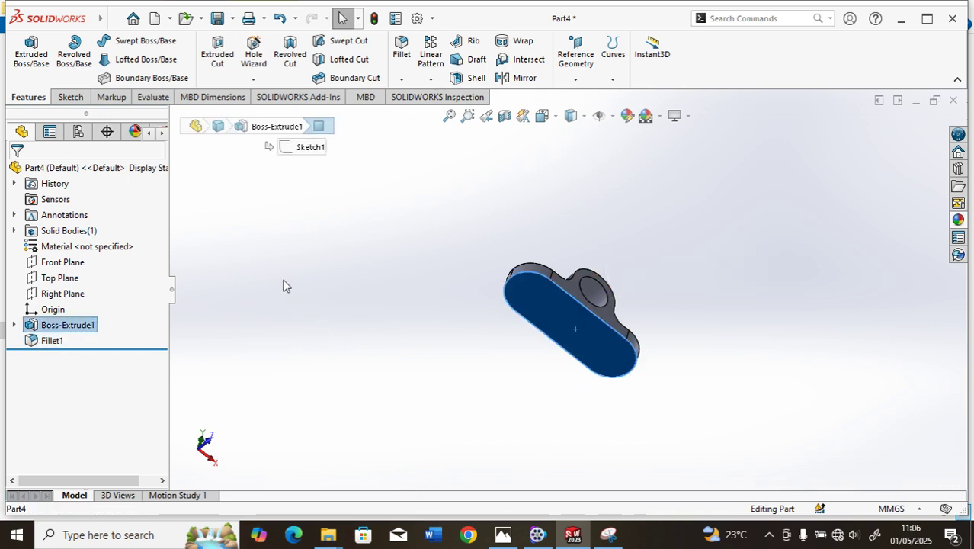
pyautogui.click(217, 57)
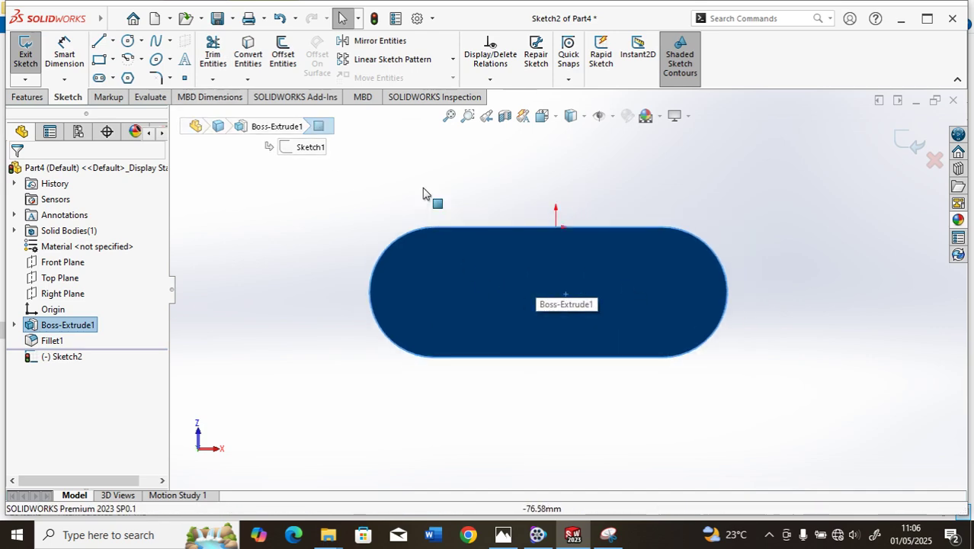
# Sketch a circle about 16 mm in diameter, centred on the rounded left end of the base.
pyautogui.click(128, 42)
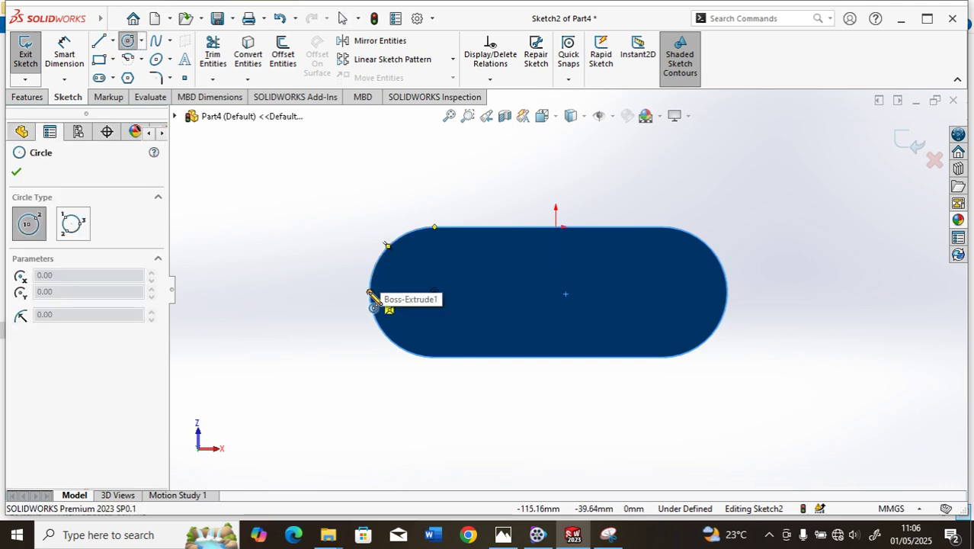
pyautogui.scroll(-3, 447, 299)
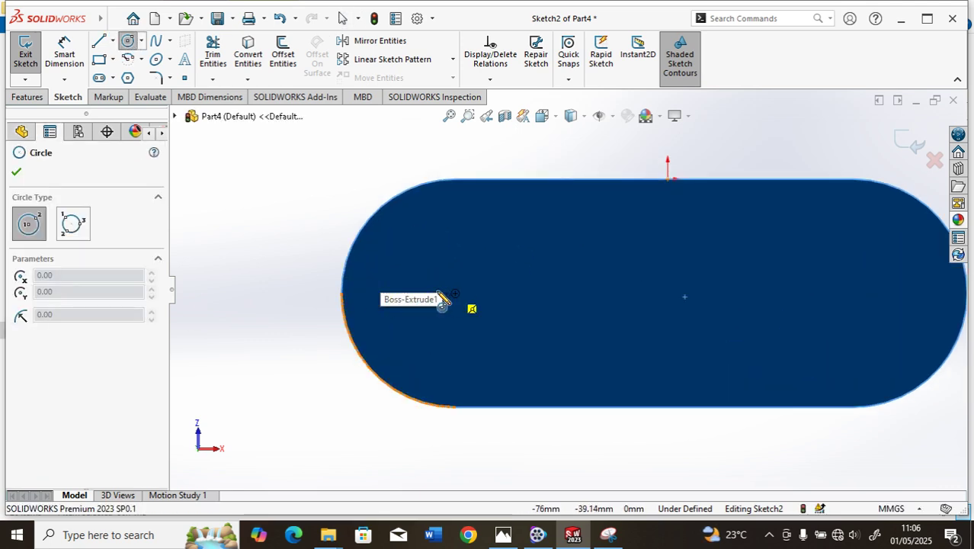
pyautogui.scroll(-3, 455, 306)
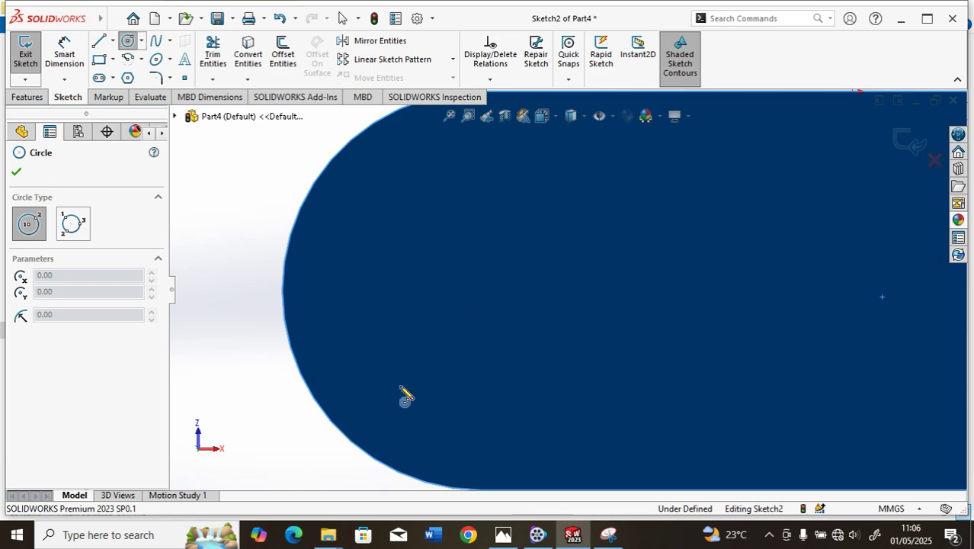
pyautogui.click(480, 290)
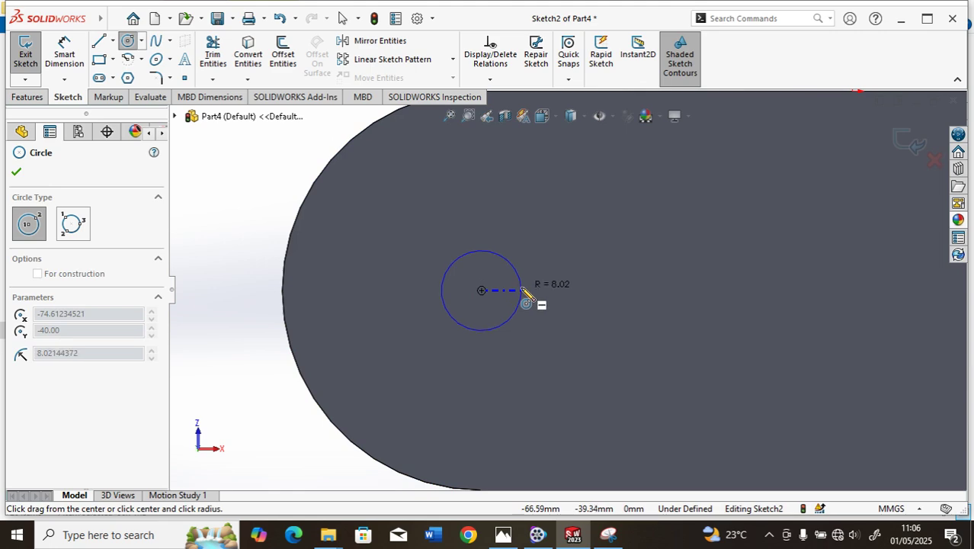
pyautogui.click(521, 295)
pyautogui.scroll(5, 534, 294)
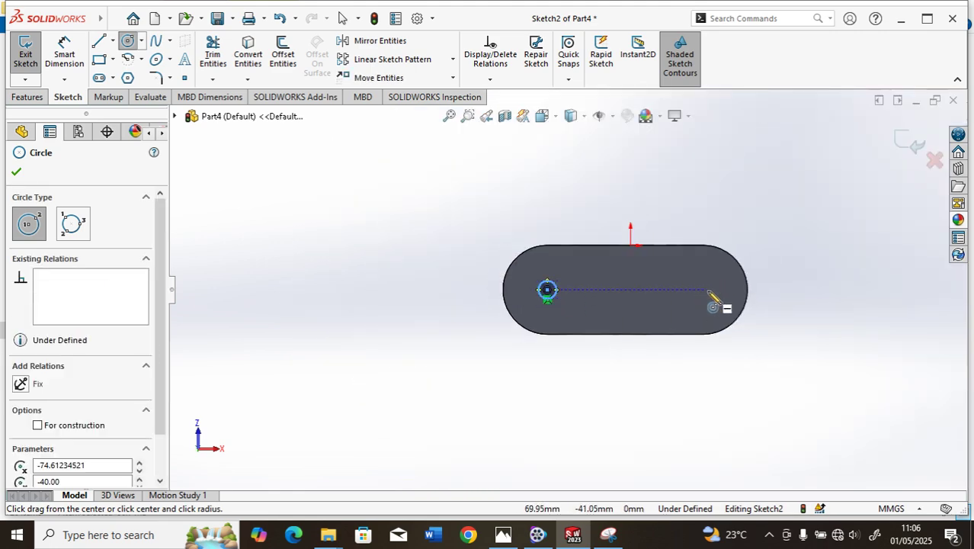
# Sketch a second circle of similar size centred on the rounded right end of the base.
pyautogui.scroll(-5, 712, 304)
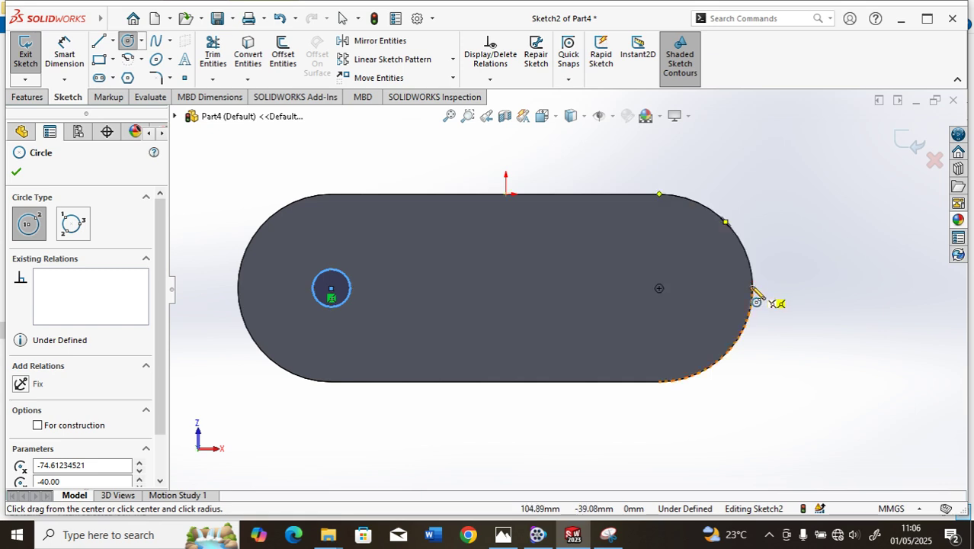
pyautogui.click(659, 288)
pyautogui.click(676, 301)
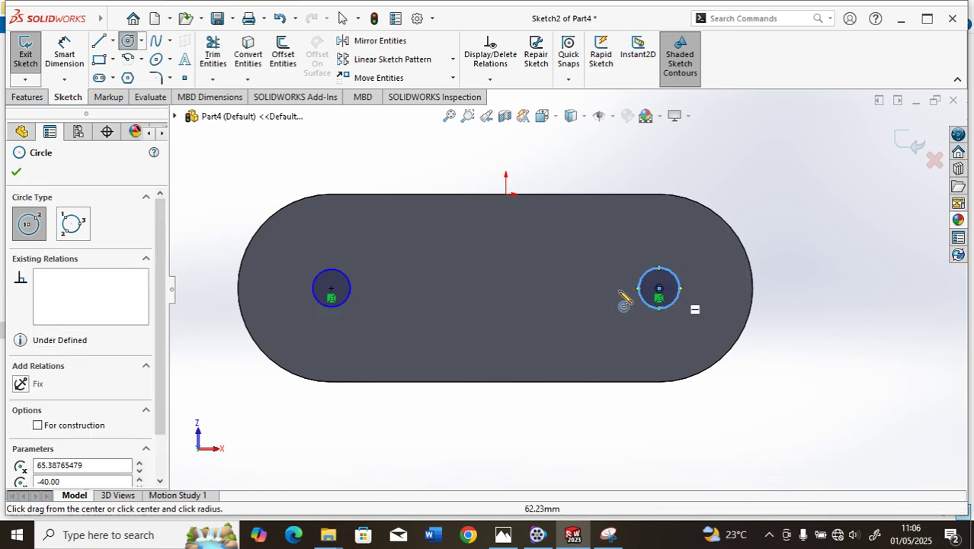
# Check the mounting-hole size in the reference drawing and set the left circle's diameter to 20 mm.
pyautogui.click(503, 534)
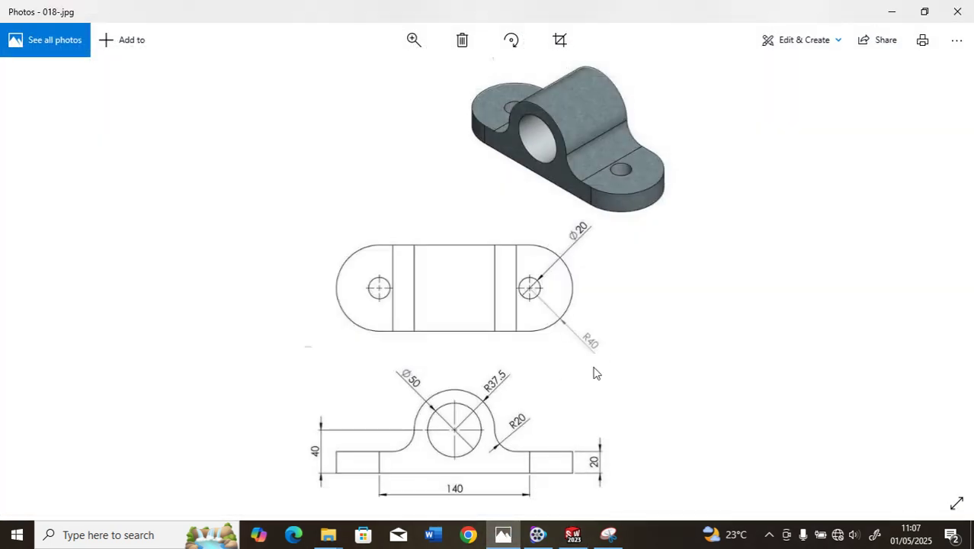
pyautogui.click(503, 538)
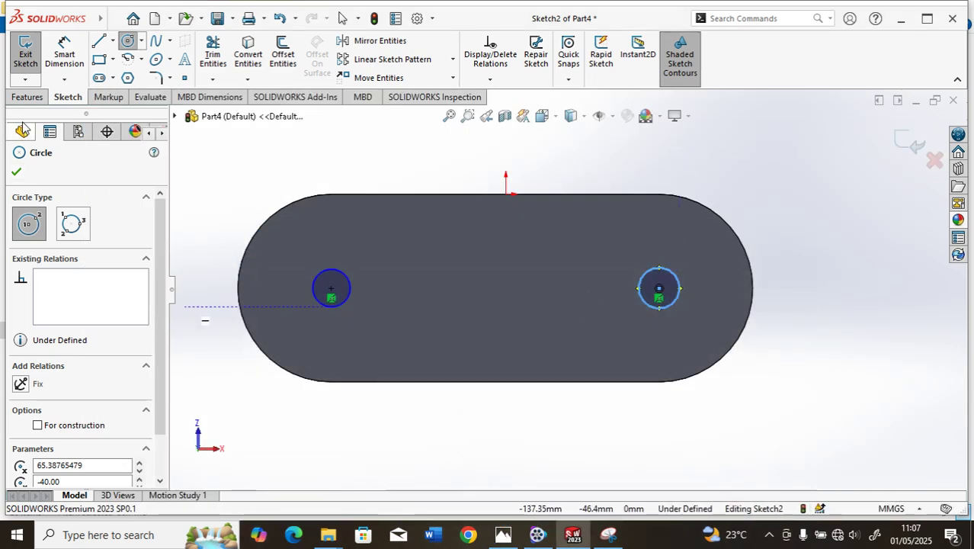
pyautogui.press('Escape')
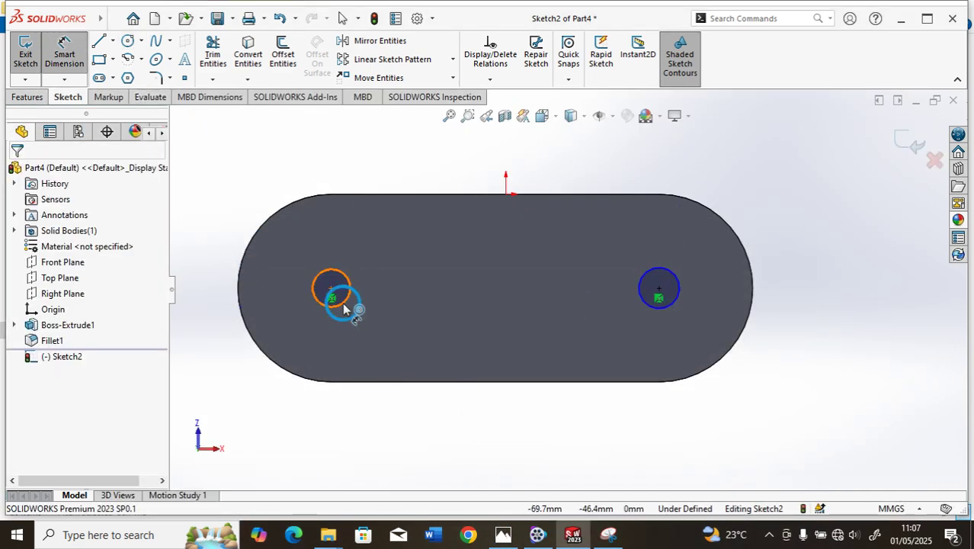
pyautogui.click(347, 306)
pyautogui.click(381, 352)
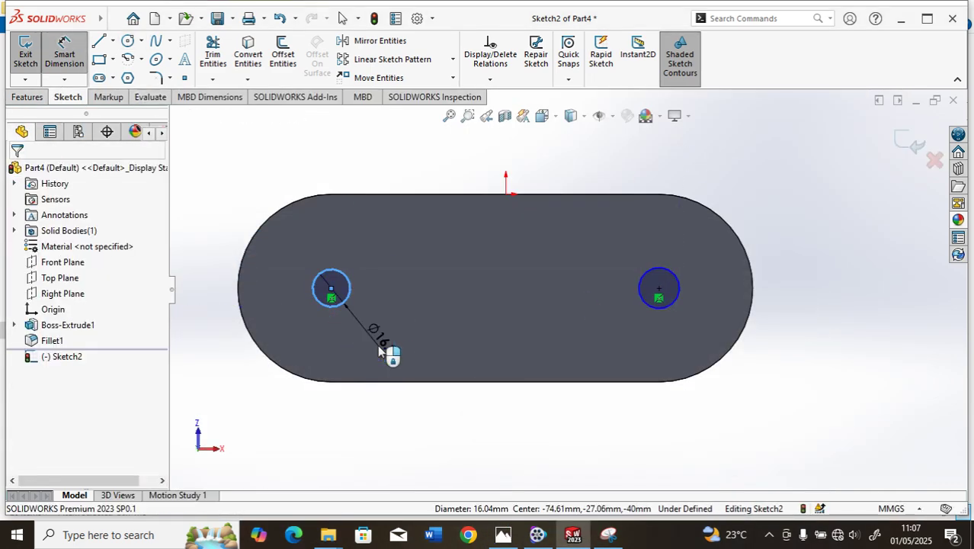
pyautogui.write('20')
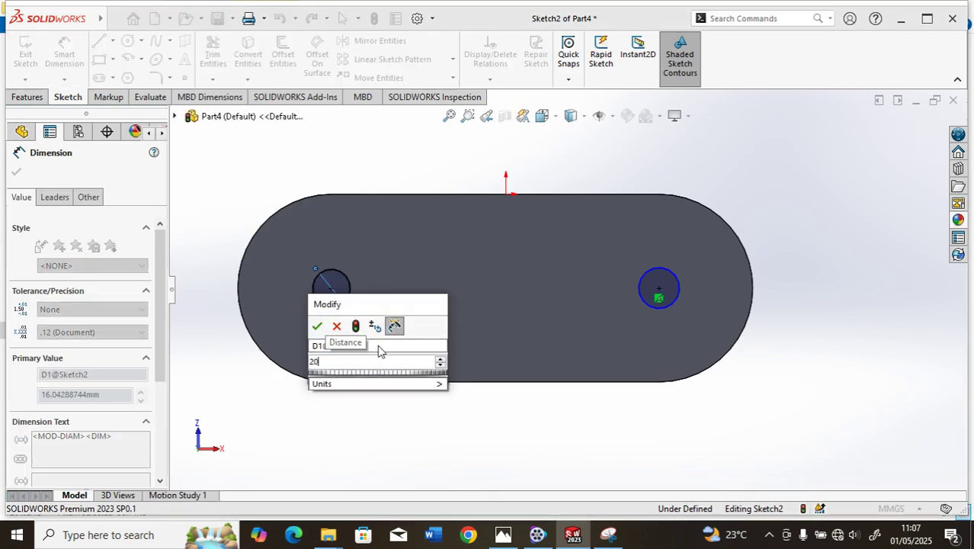
pyautogui.press('Return')
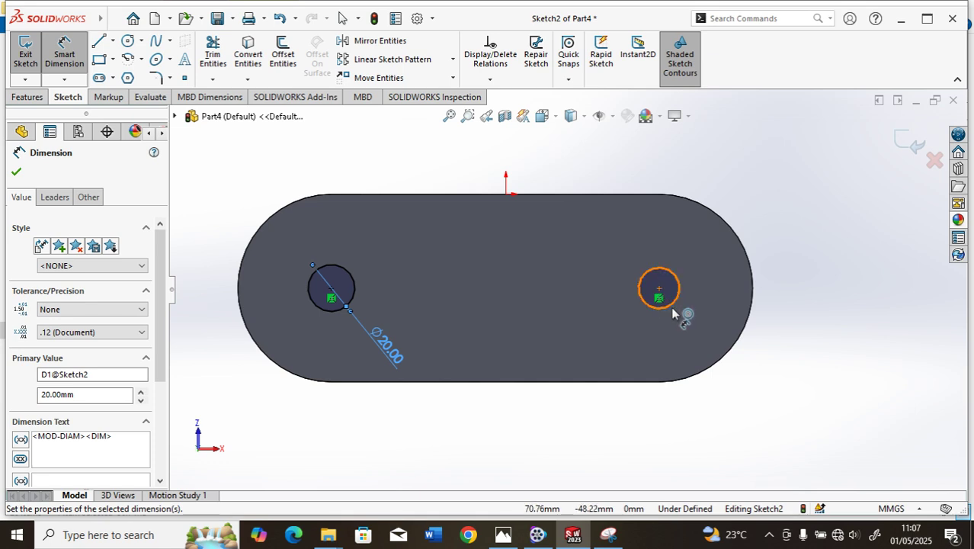
# Dimension the right circle's diameter as 20 mm and finish dimensioning.
pyautogui.click(676, 307)
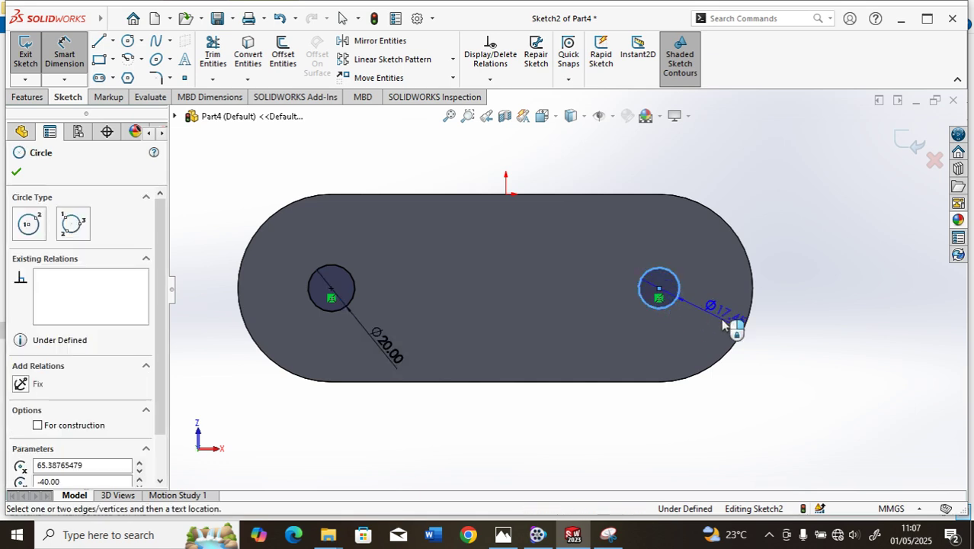
pyautogui.click(770, 349)
pyautogui.write('20')
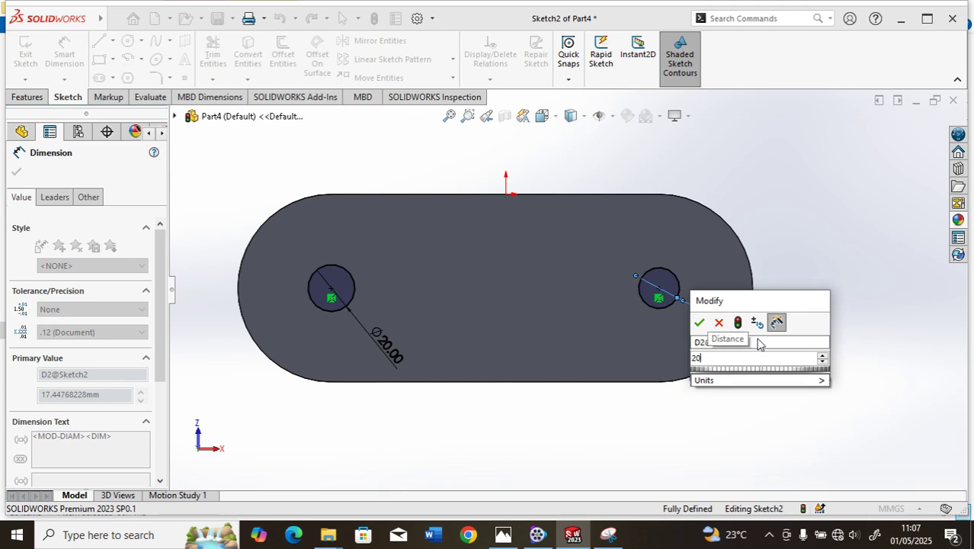
pyautogui.press('Return')
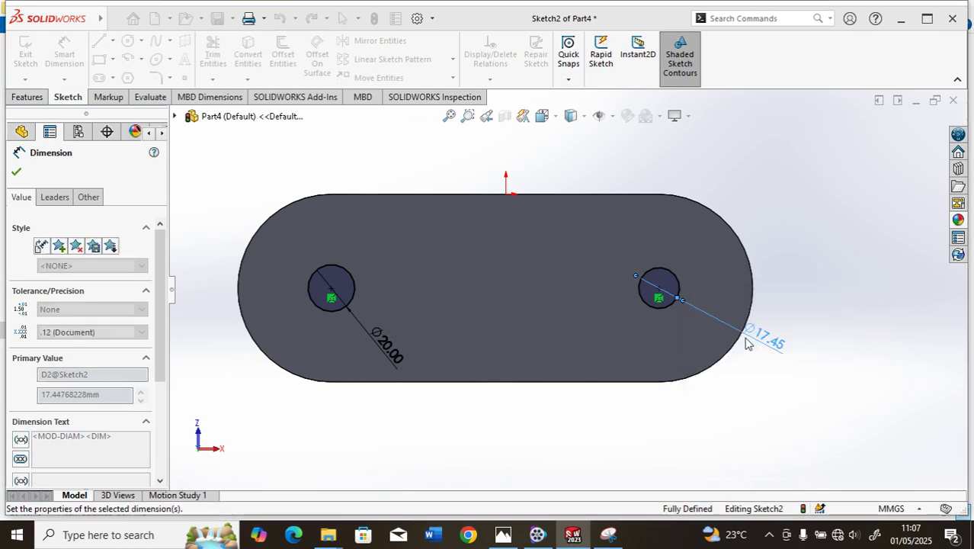
pyautogui.click(17, 171)
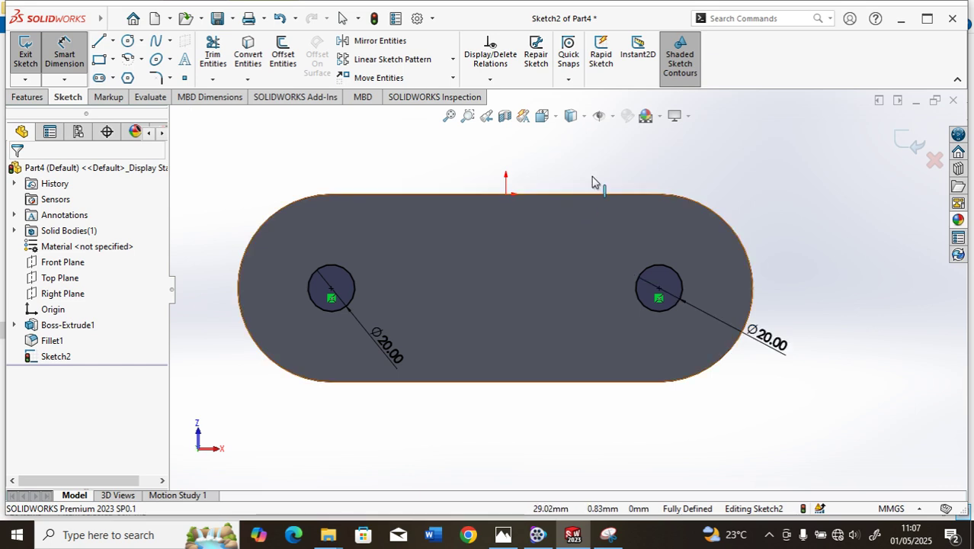
# Exit the two-circle sketch and cut both mounting holes with the end condition Through All.
pyautogui.click(21, 54)
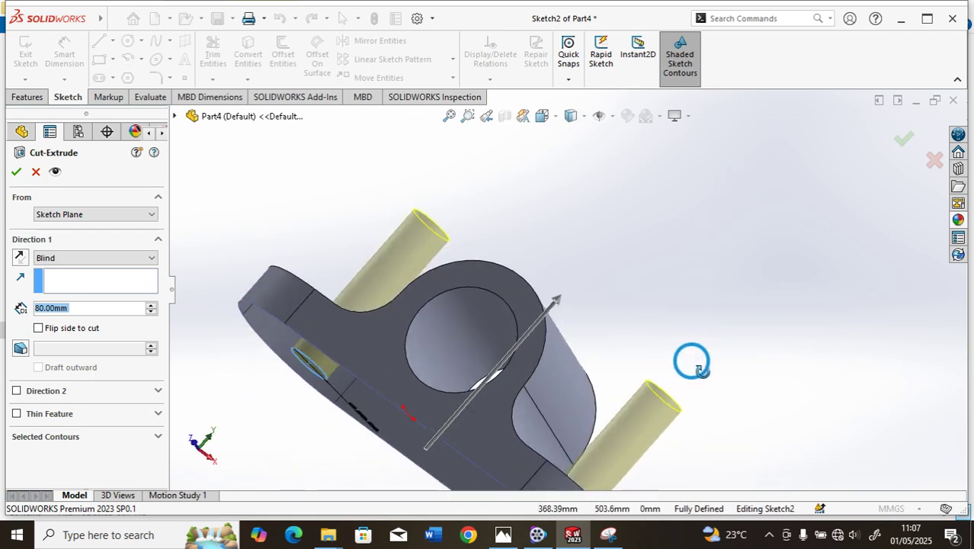
pyautogui.click(152, 261)
pyautogui.click(126, 274)
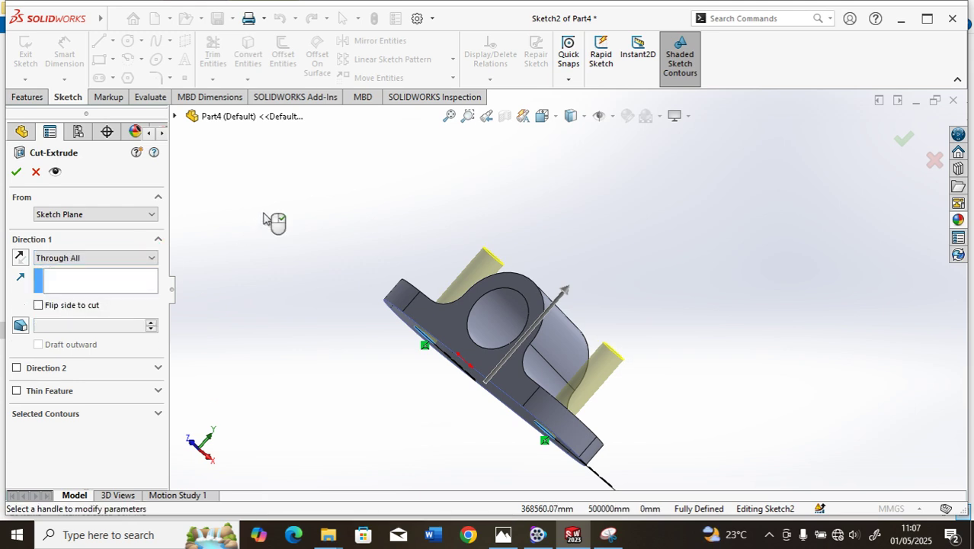
pyautogui.click(16, 172)
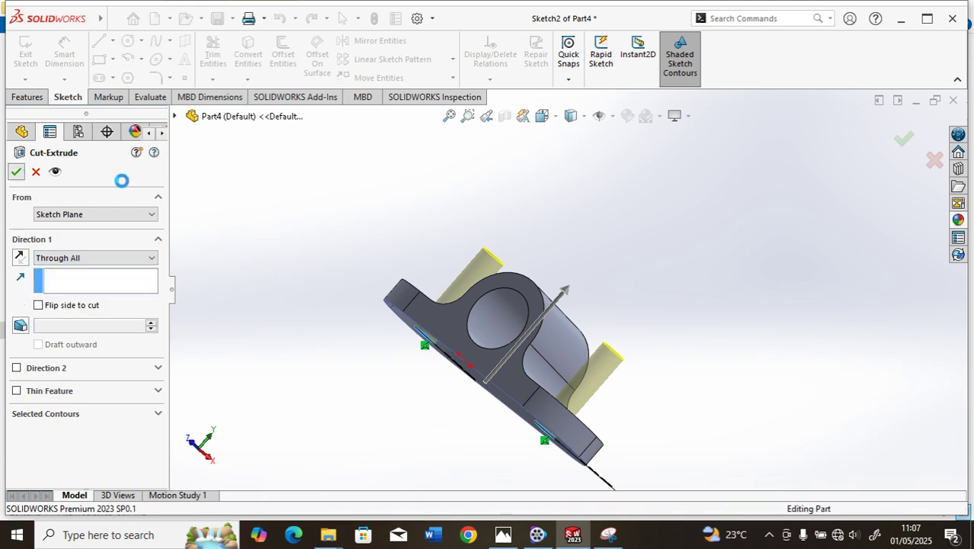
# Select the inner face of the 50 mm bearing bore and start editing its appearance.
pyautogui.moveTo(351, 376); pyautogui.dragTo(596, 387, button='middle')
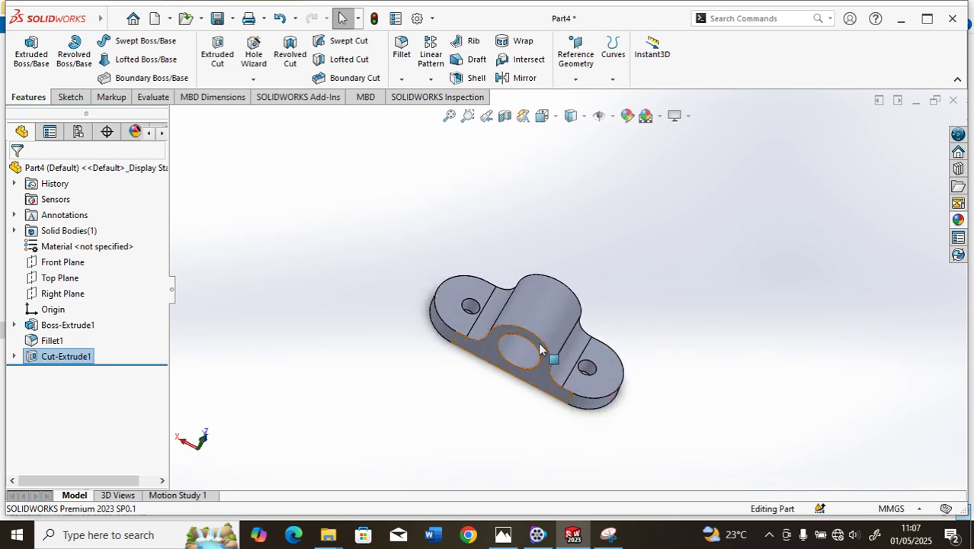
pyautogui.scroll(-4, 539, 348)
pyautogui.scroll(4, 538, 347)
pyautogui.scroll(-3, 601, 355)
pyautogui.click(478, 293)
pyautogui.scroll(2, 565, 282)
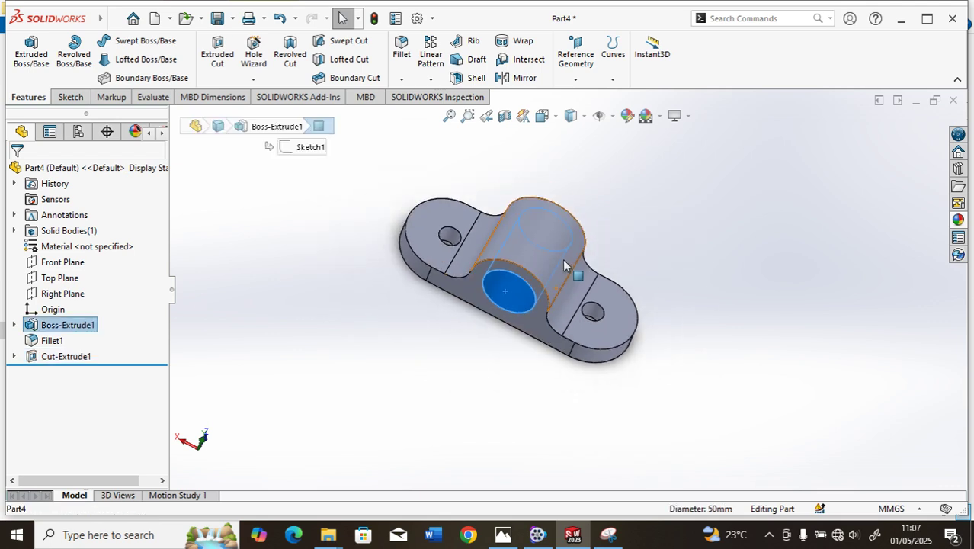
pyautogui.click(625, 118)
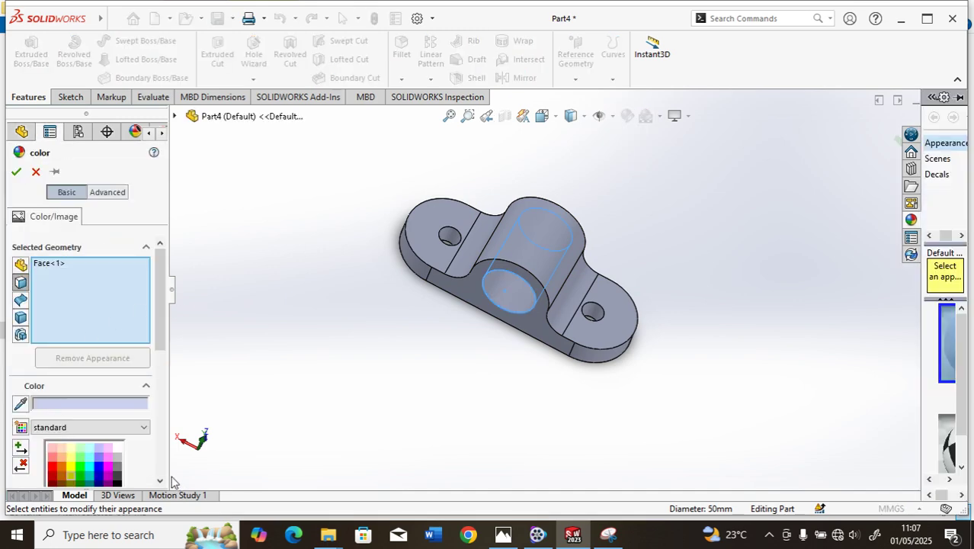
# Give the bore face a dark orange colour and add both mounting-hole faces to the selection.
pyautogui.moveTo(156, 337); pyautogui.dragTo(156, 350)
pyautogui.click(73, 434)
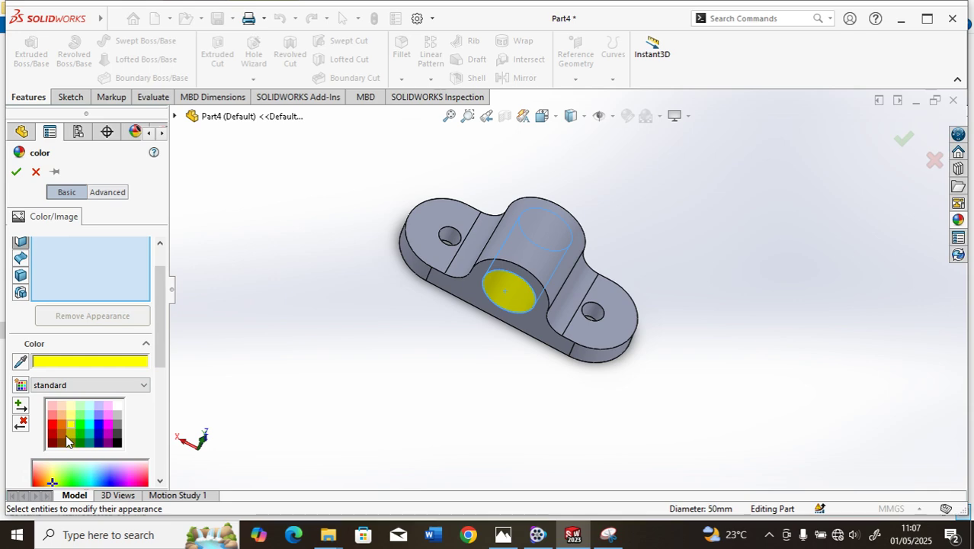
pyautogui.click(61, 438)
pyautogui.click(449, 236)
pyautogui.click(602, 319)
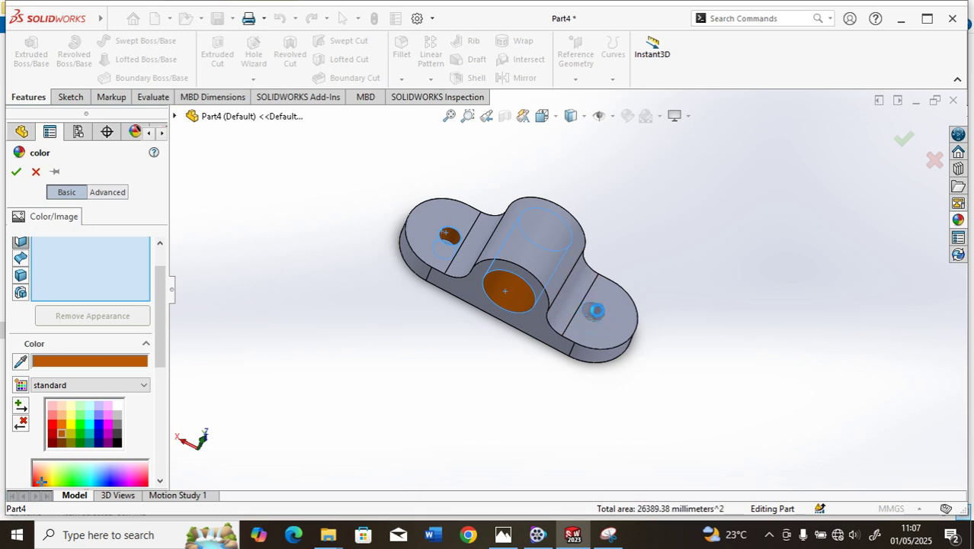
# Try lavender, magenta and brown on the three hole faces, settle on bright yellow and apply the appearance.
pyautogui.moveTo(676, 417); pyautogui.dragTo(721, 369, button='middle')
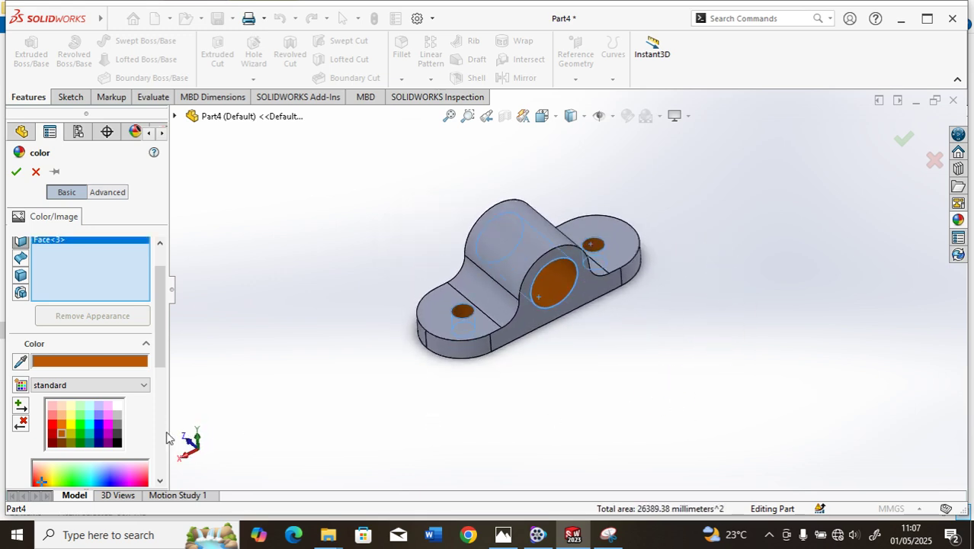
pyautogui.click(100, 407)
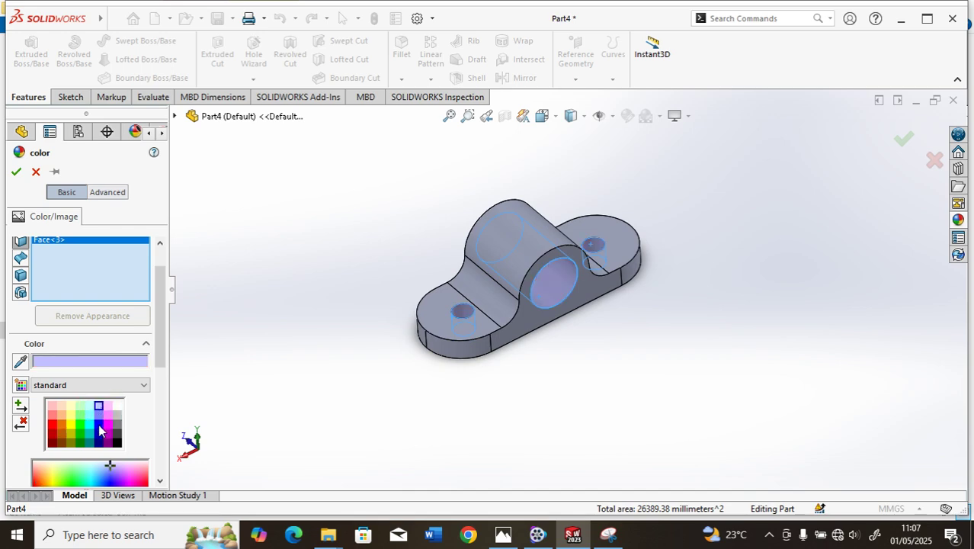
pyautogui.click(109, 438)
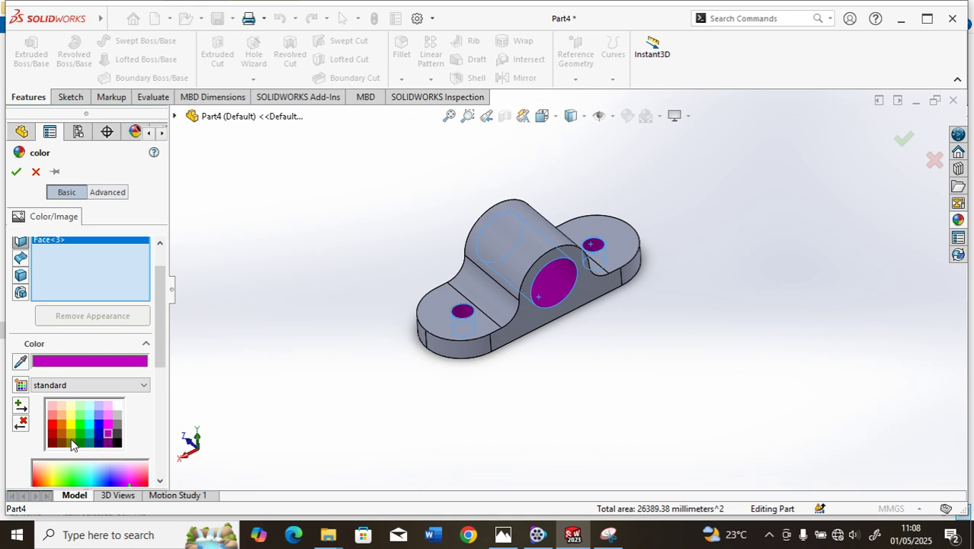
pyautogui.click(63, 444)
pyautogui.click(70, 427)
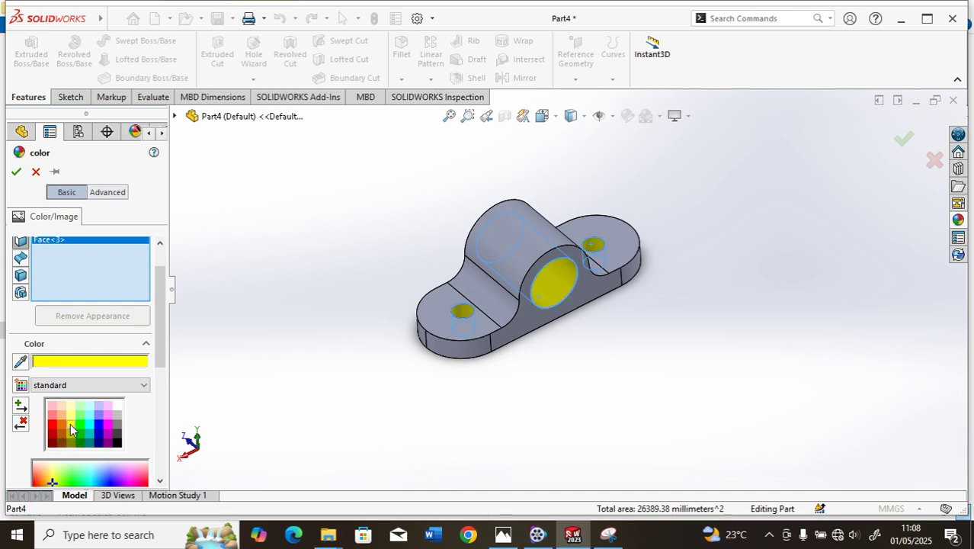
pyautogui.click(16, 171)
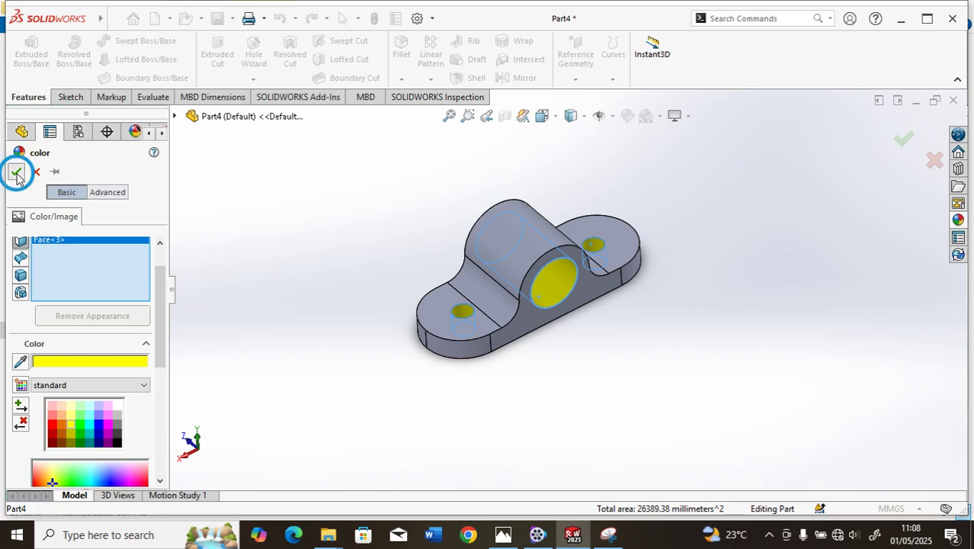
# Show the coloured bracket in the isometric view orientation.
pyautogui.scroll(-2, 560, 240)
pyautogui.scroll(2, 560, 240)
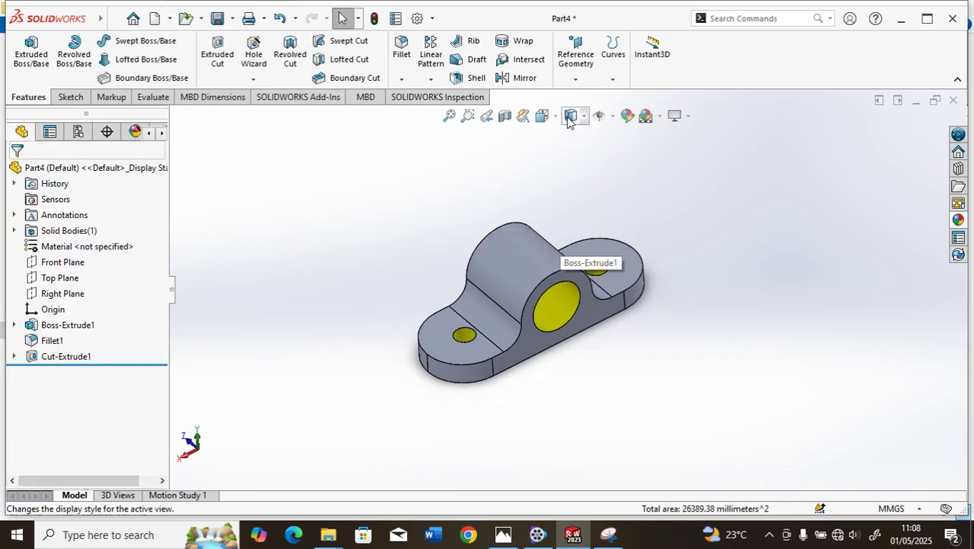
pyautogui.click(545, 116)
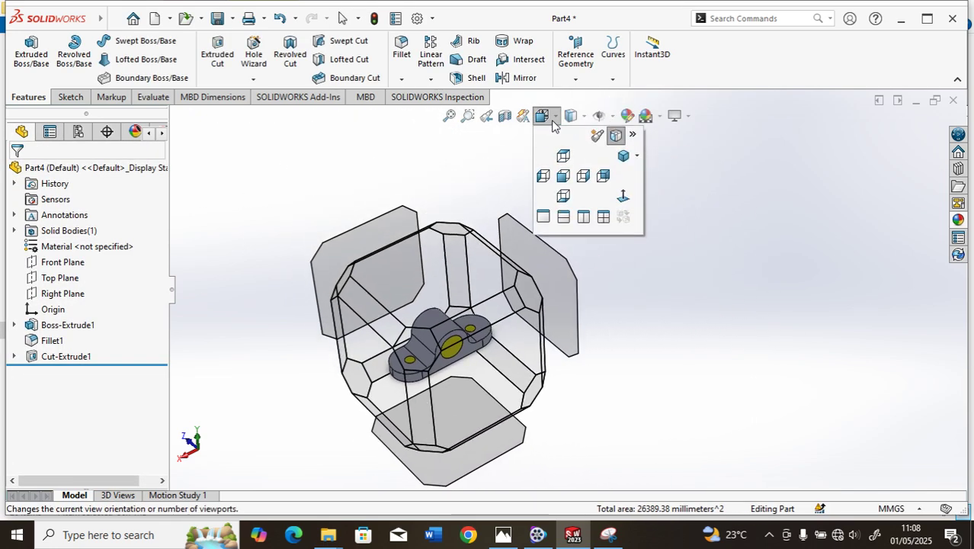
pyautogui.click(623, 157)
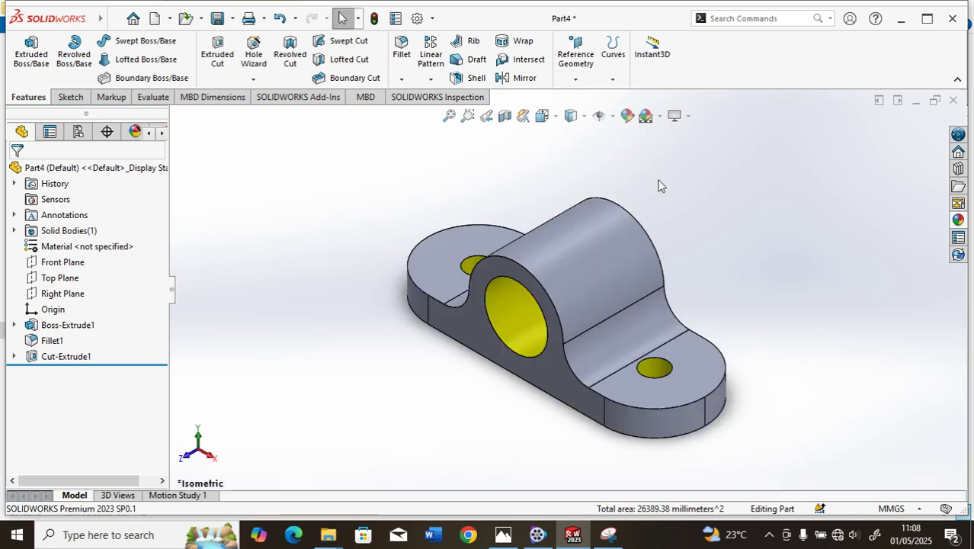
# Examine the finished bracket's overall shape, its bore and its mounting holes from near and far.
pyautogui.scroll(1, 682, 385)
pyautogui.scroll(-4, 613, 359)
pyautogui.scroll(2, 556, 305)
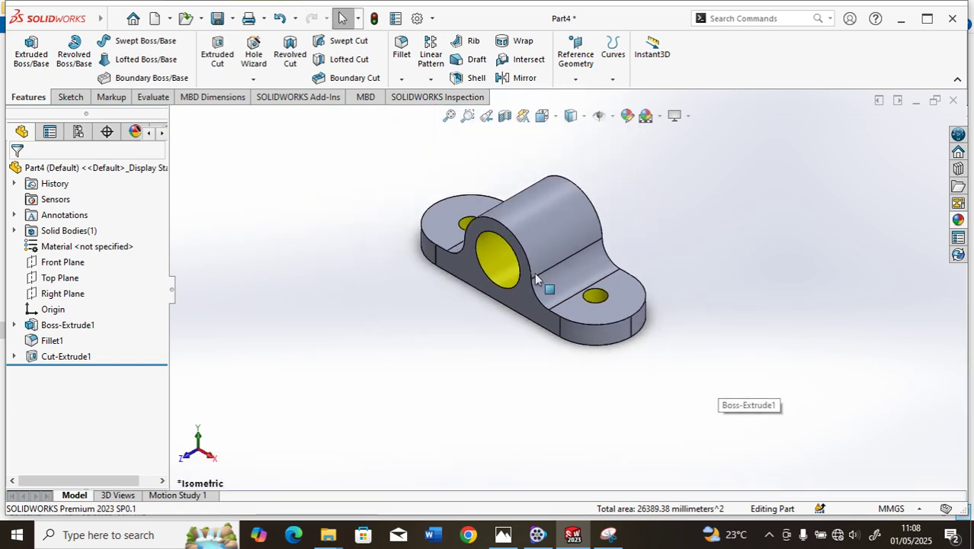
pyautogui.scroll(-2, 534, 264)
pyautogui.scroll(2, 525, 256)
pyautogui.scroll(-2, 539, 244)
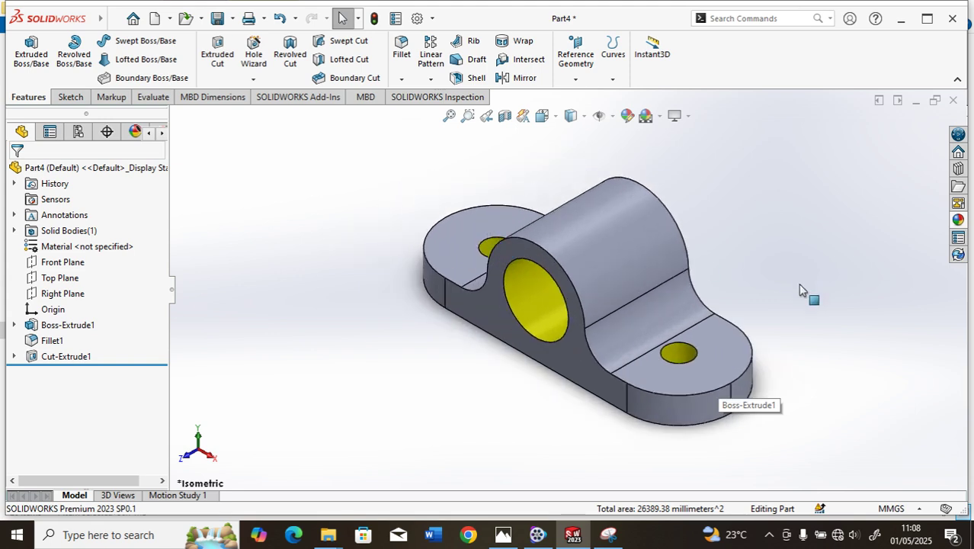
pyautogui.scroll(2, 708, 372)
pyautogui.scroll(-2, 686, 335)
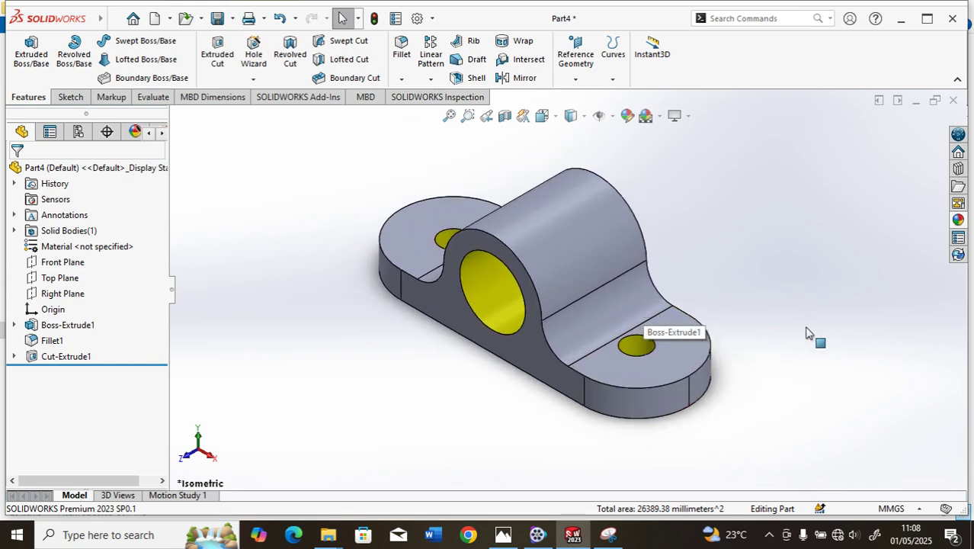
pyautogui.scroll(2, 602, 354)
pyautogui.scroll(-1, 610, 342)
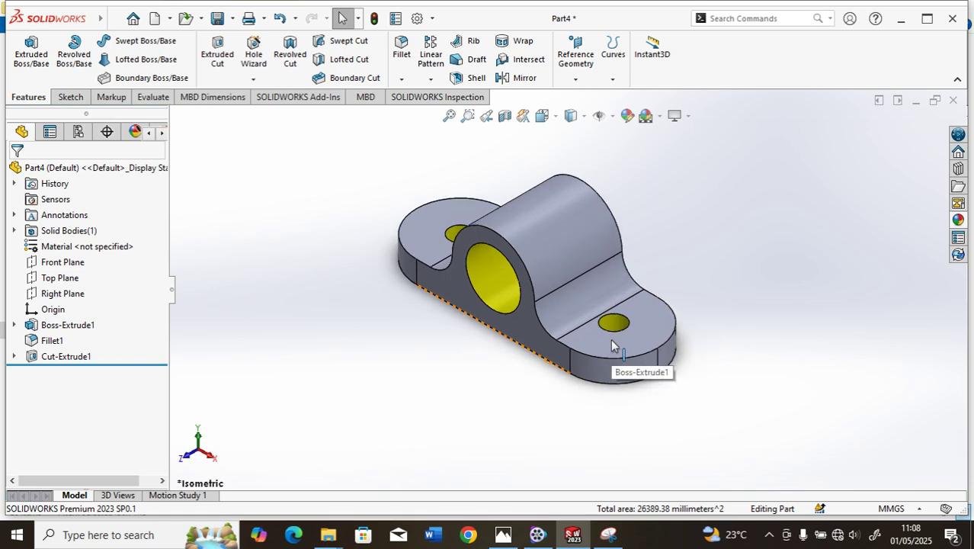
# Check the part in the print preview and close the preview.
pyautogui.click(263, 18)
pyautogui.click(285, 55)
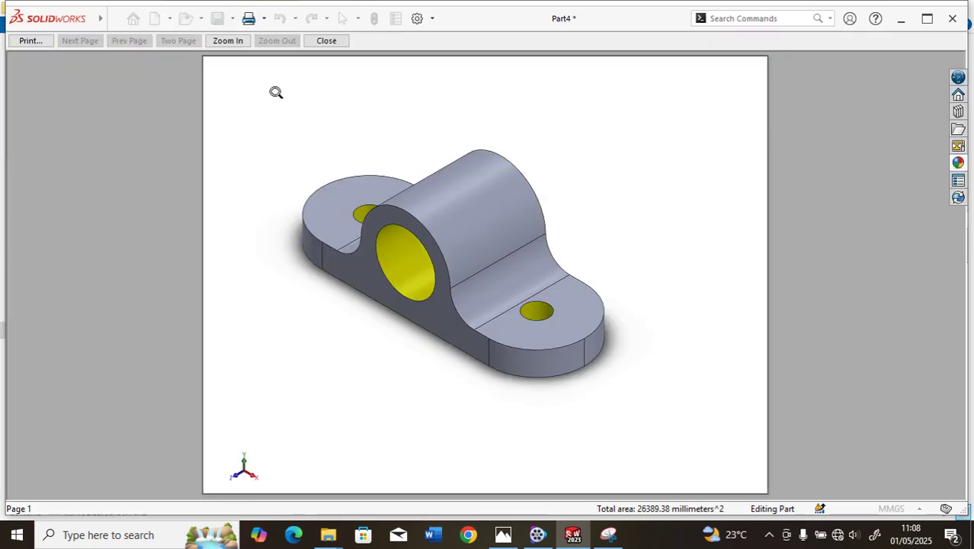
pyautogui.click(326, 41)
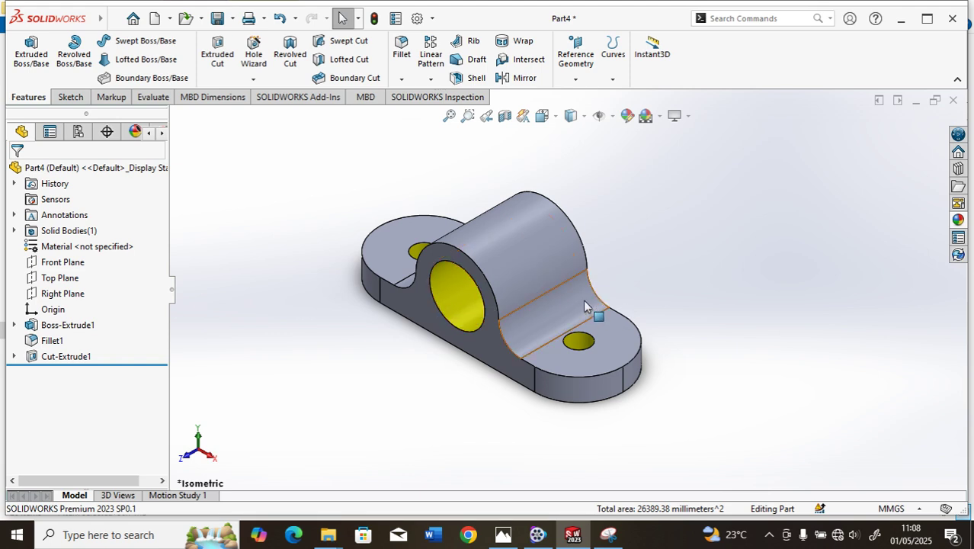
# Start saving the finished bracket part.
pyautogui.click(217, 20)
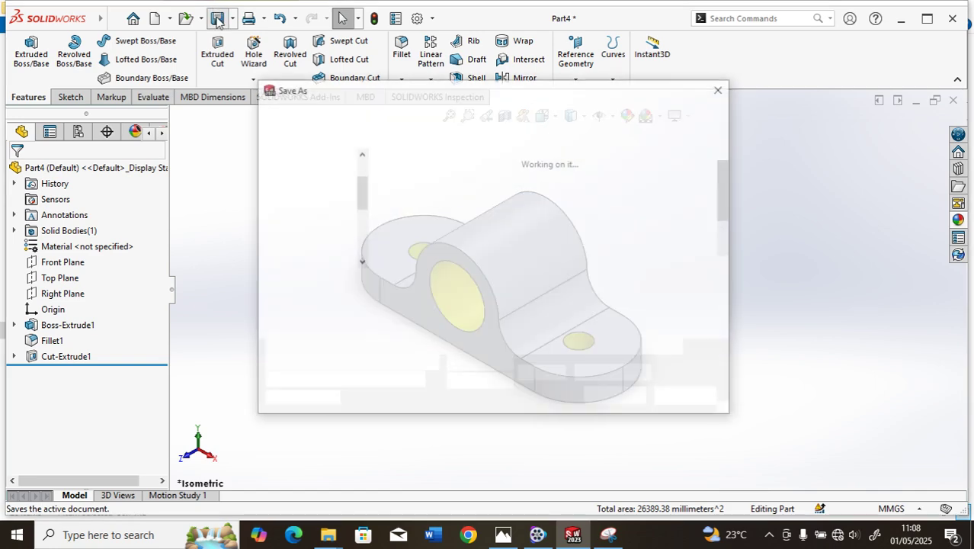